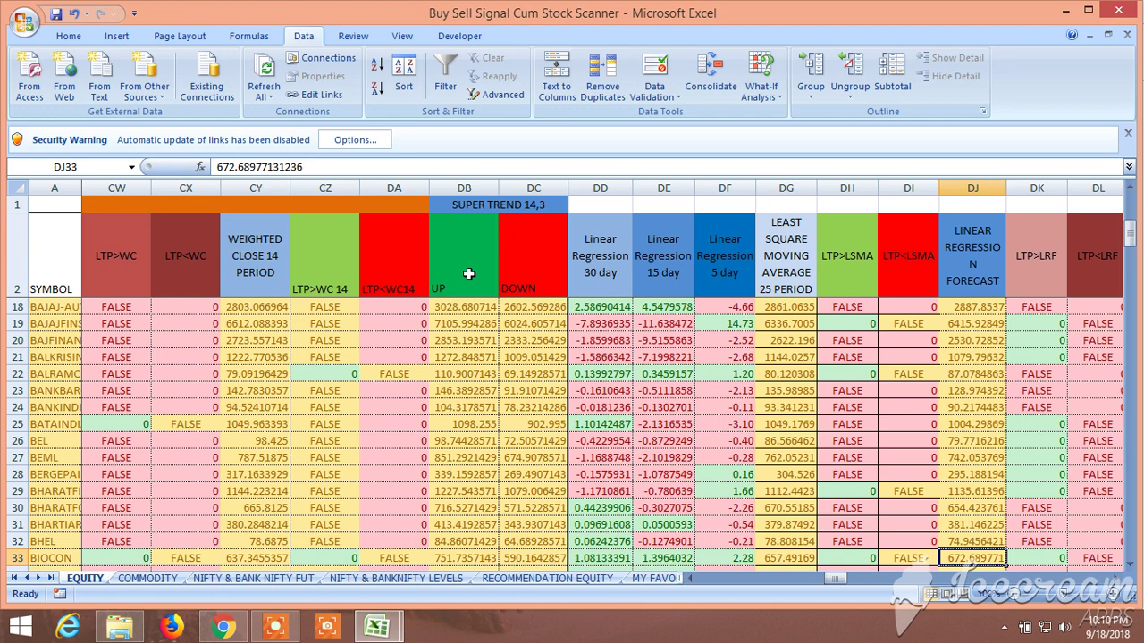
- Turn on filtering for the header row (row 2) of the EQUITY sheet
left_click(31, 256)
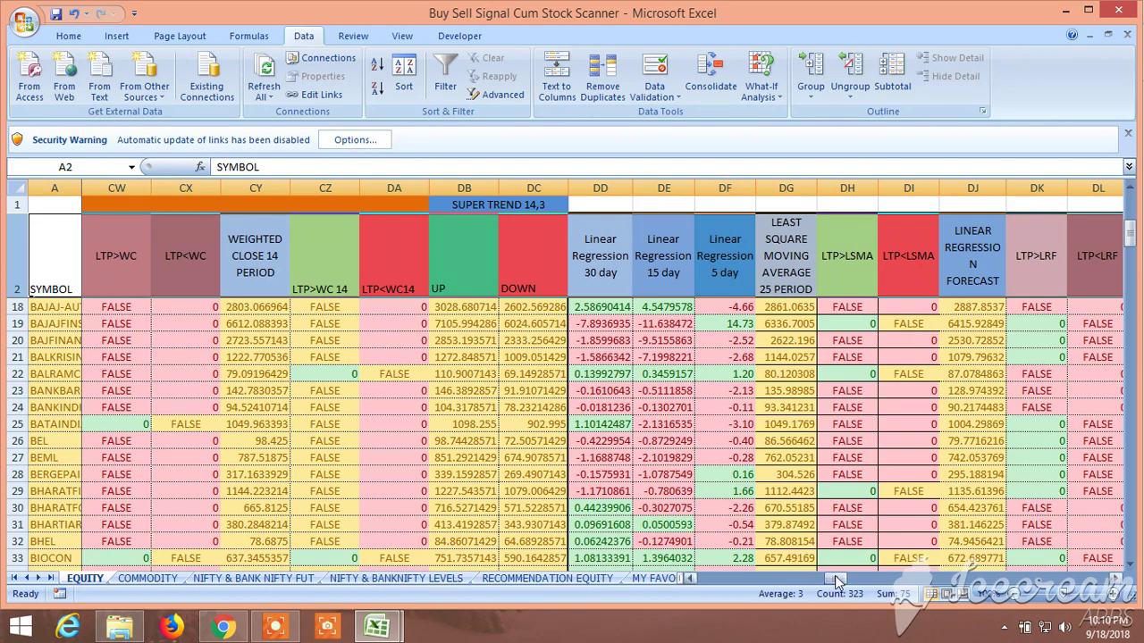
left_click_drag(840, 580, 708, 580)
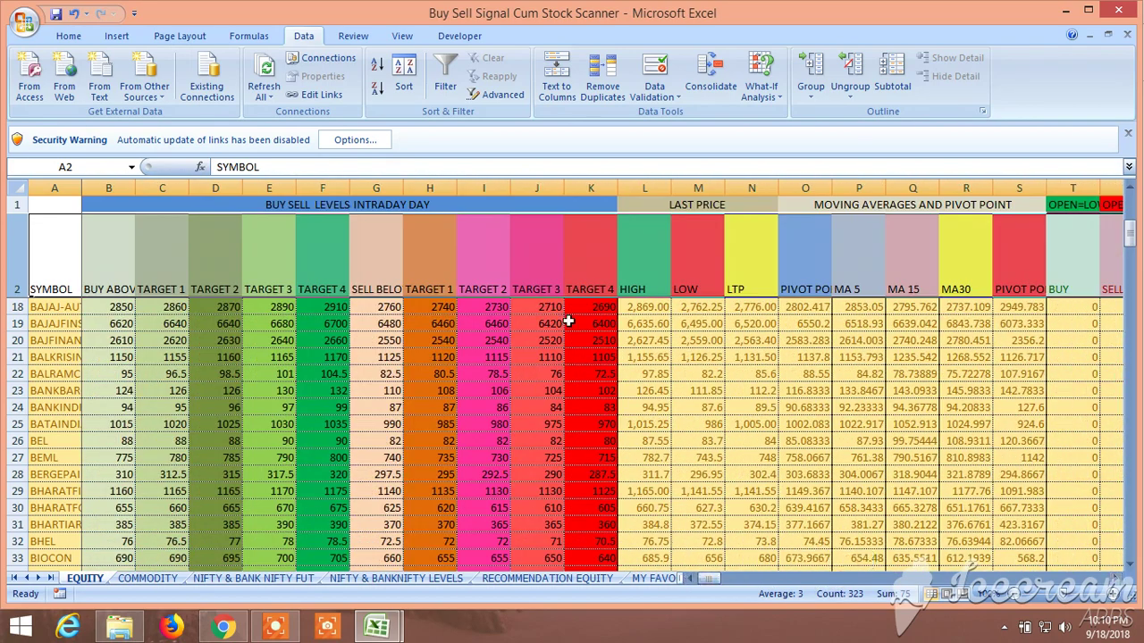
left_click(445, 71)
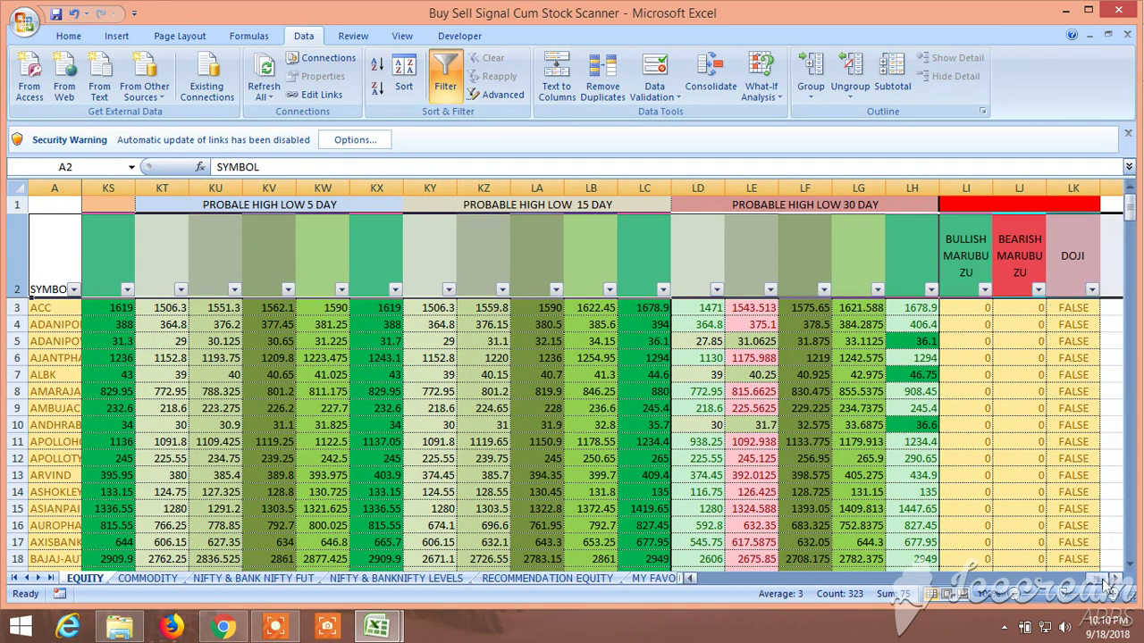
- Filter the PROBABILITY 3 BUY column to show only 0, excluding FALSE and blank entries
left_click_drag(1106, 583, 1063, 595)
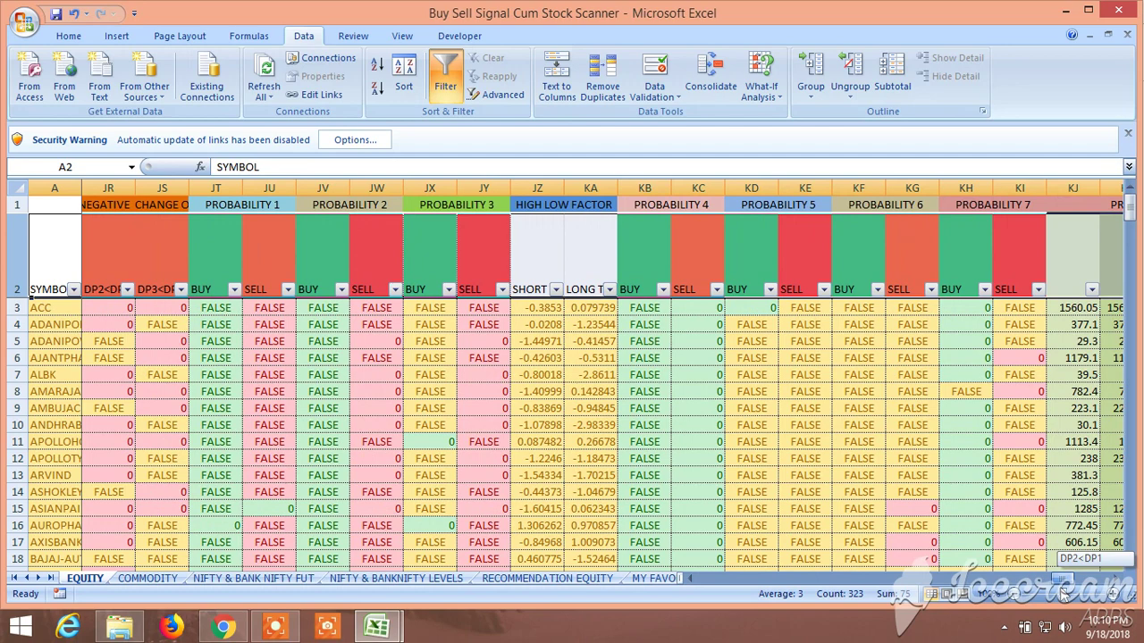
left_click_drag(1063, 595, 1060, 586)
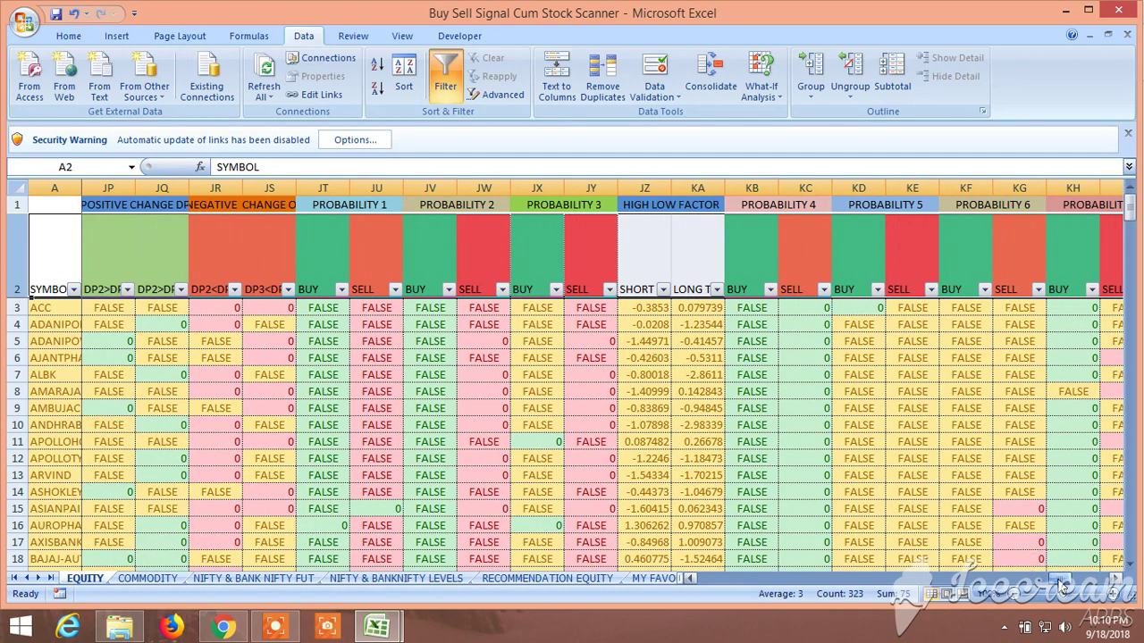
left_click(554, 289)
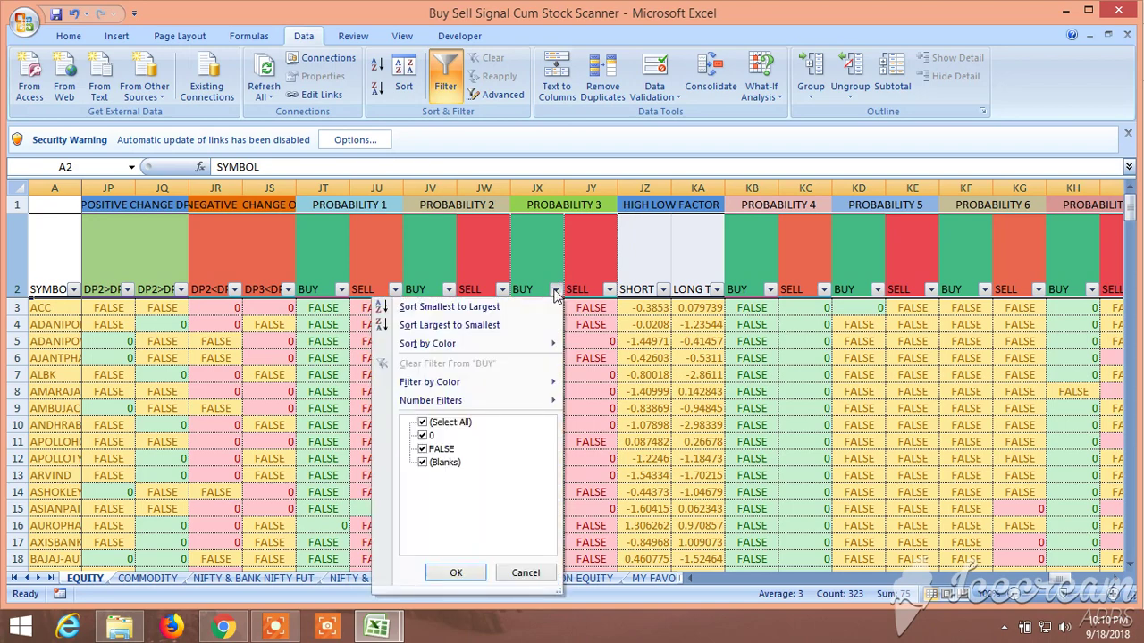
left_click(422, 462)
left_click(423, 449)
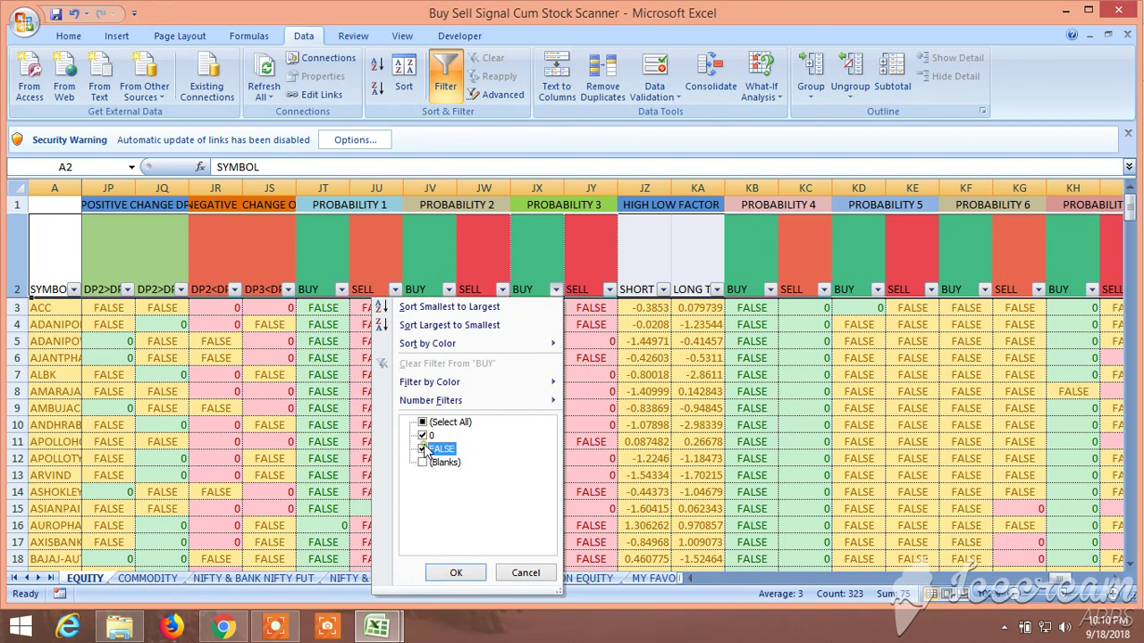
left_click(456, 573)
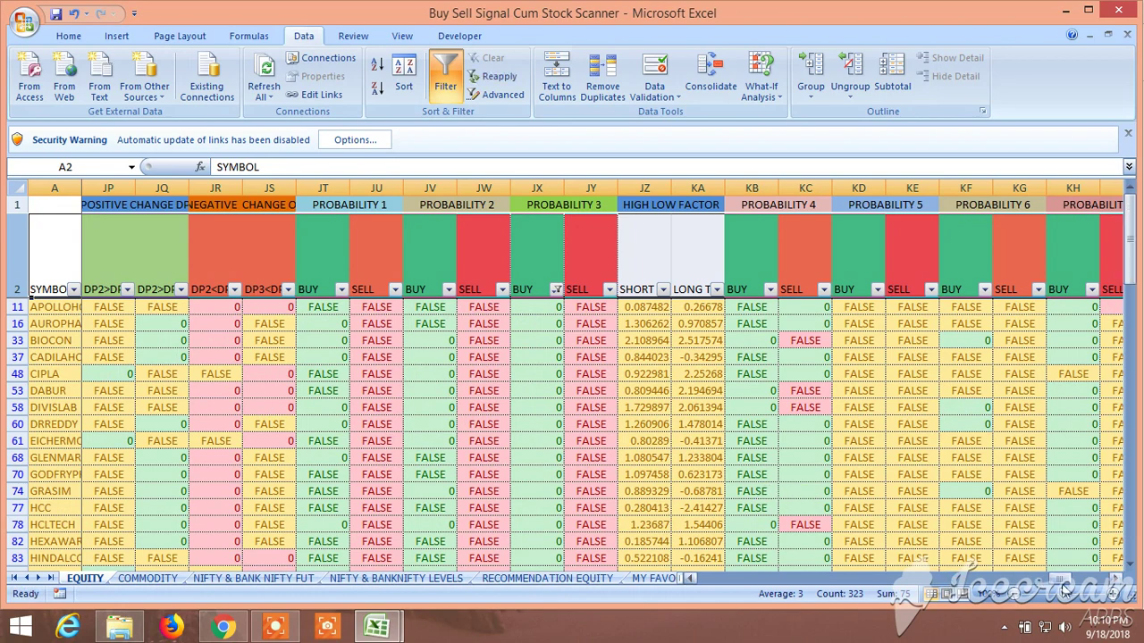
- Filter the PROBABILITY 2 BUY column to show only 0, excluding FALSE
scroll(1059, 582, "left", 1)
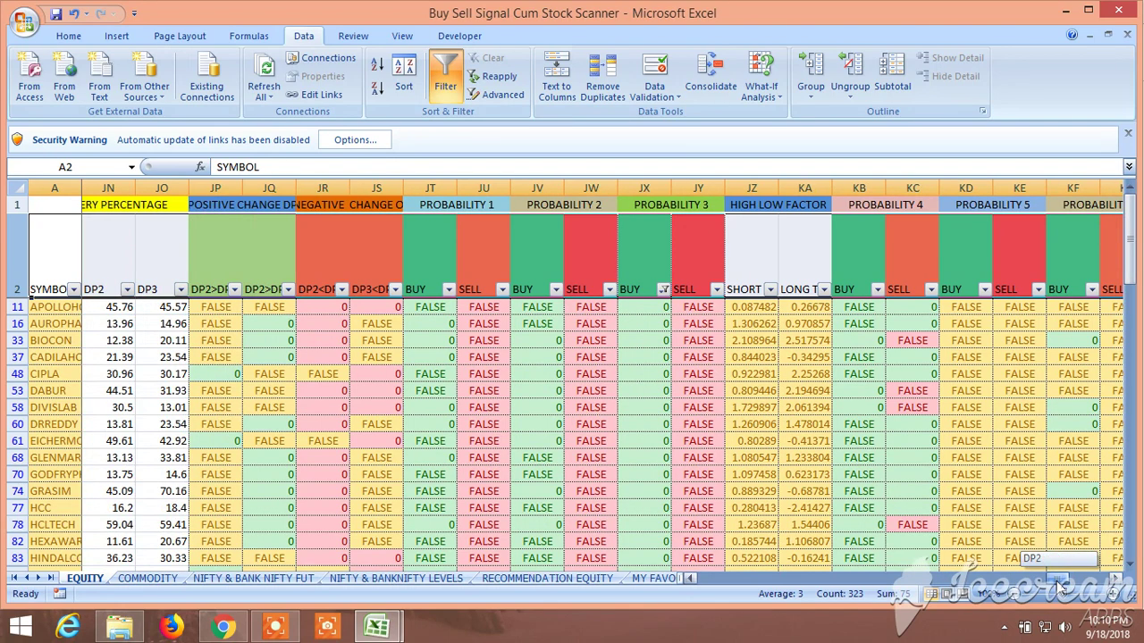
left_click(555, 289)
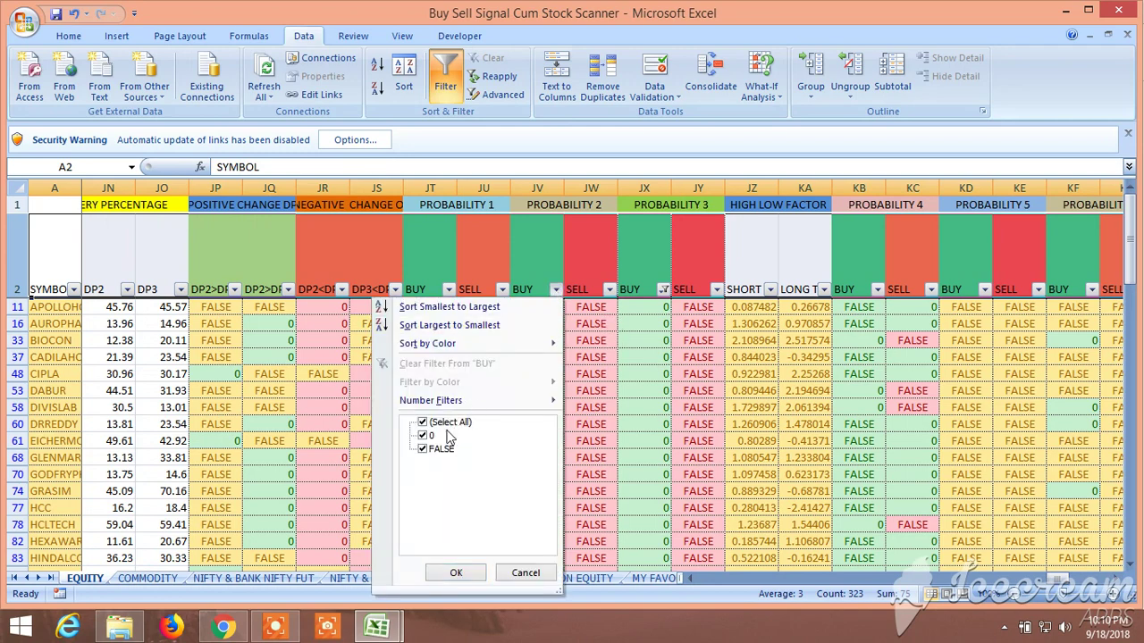
left_click(422, 449)
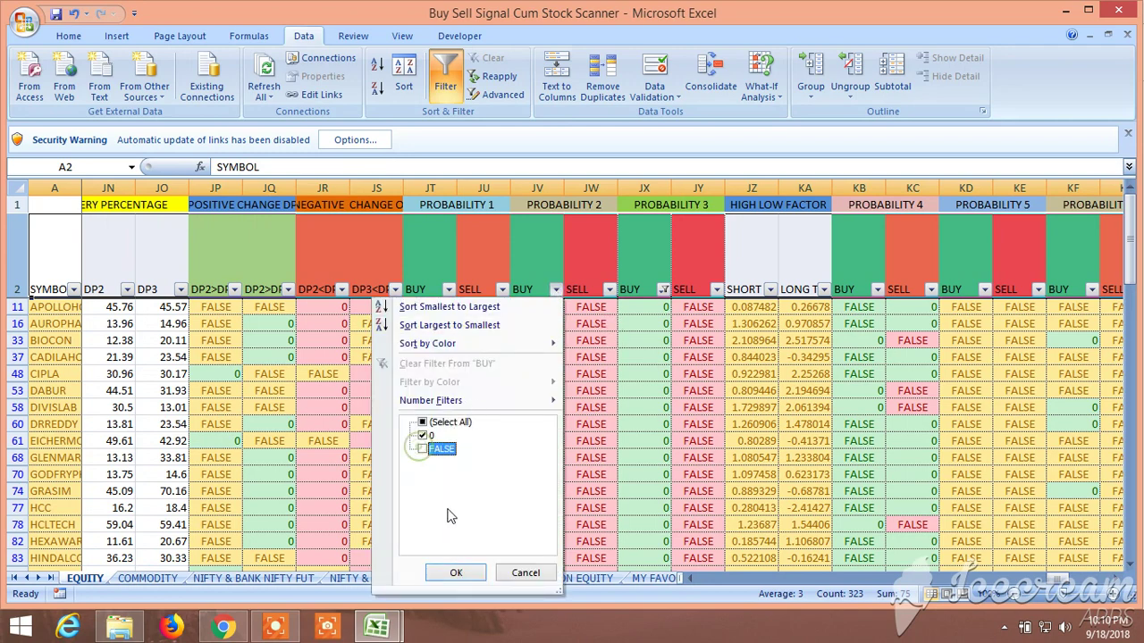
left_click(456, 572)
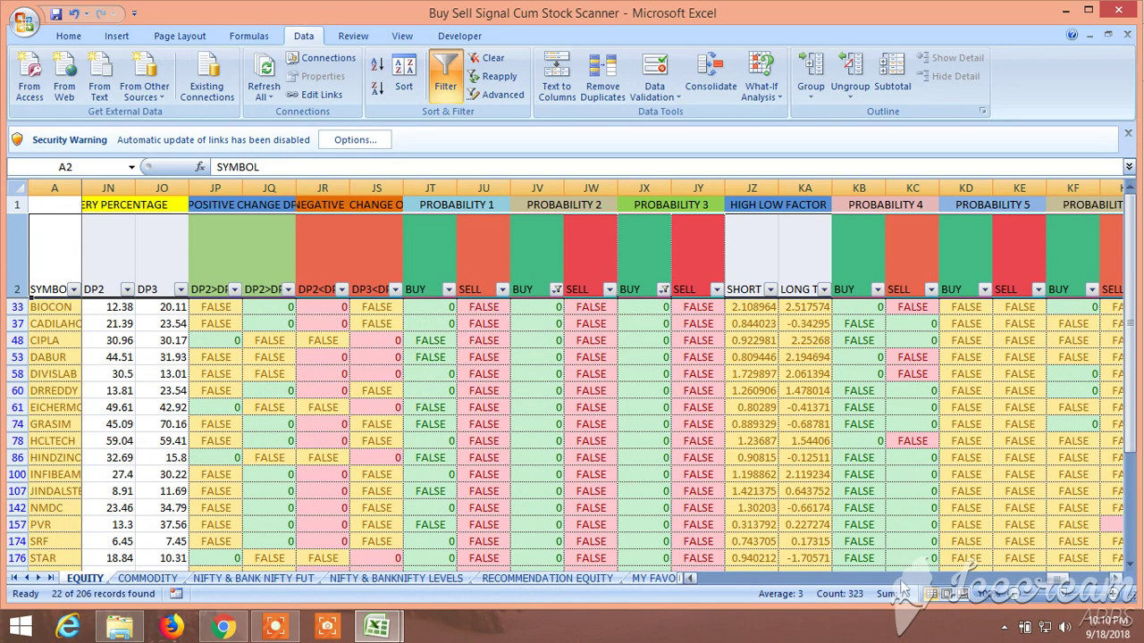
- Filter the PROBABILITY 1 BUY column to show only 0, excluding FALSE
scroll(1050, 568, "left", 4)
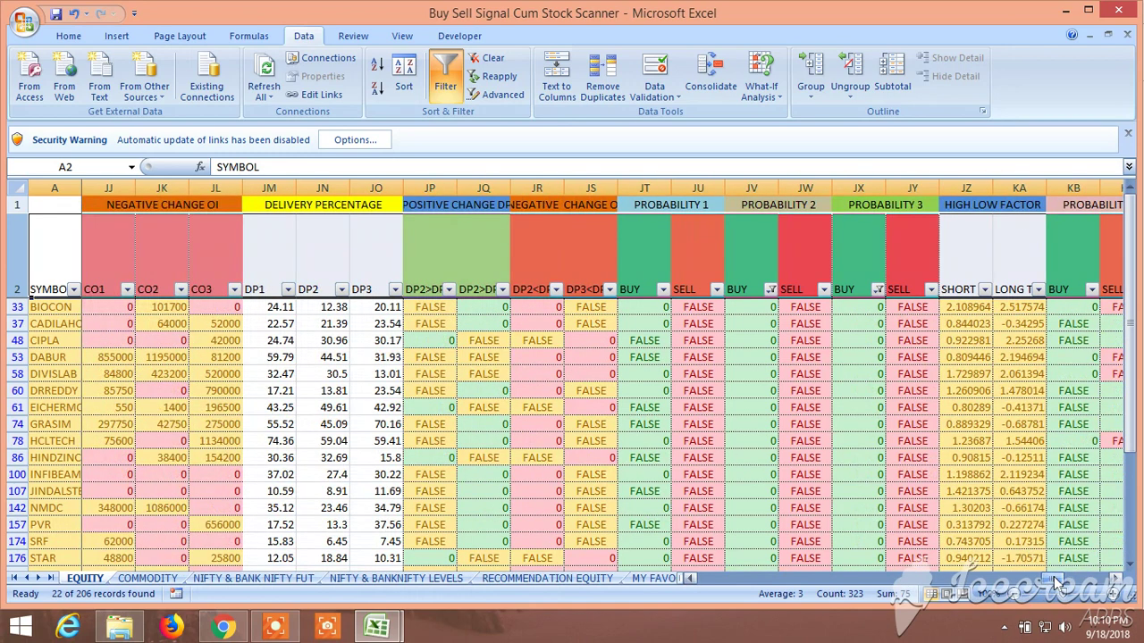
left_click(663, 290)
left_click(530, 448)
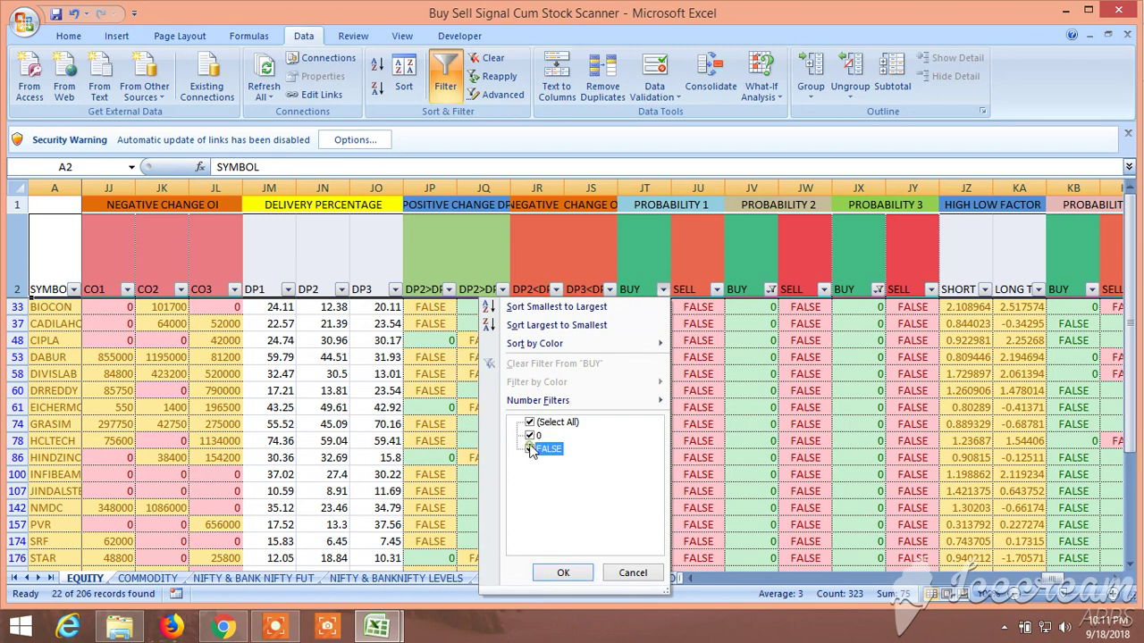
left_click(568, 572)
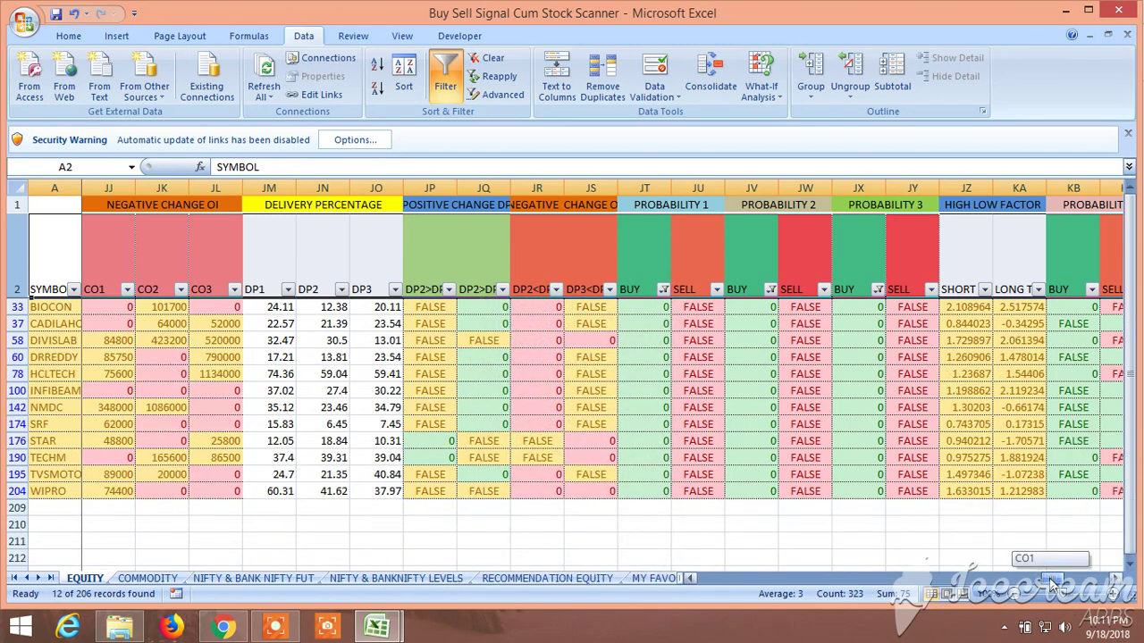
- Filter the BULLISH column beside the Ichimoku Cloud section to show only TRUE
left_click_drag(1053, 585, 869, 605)
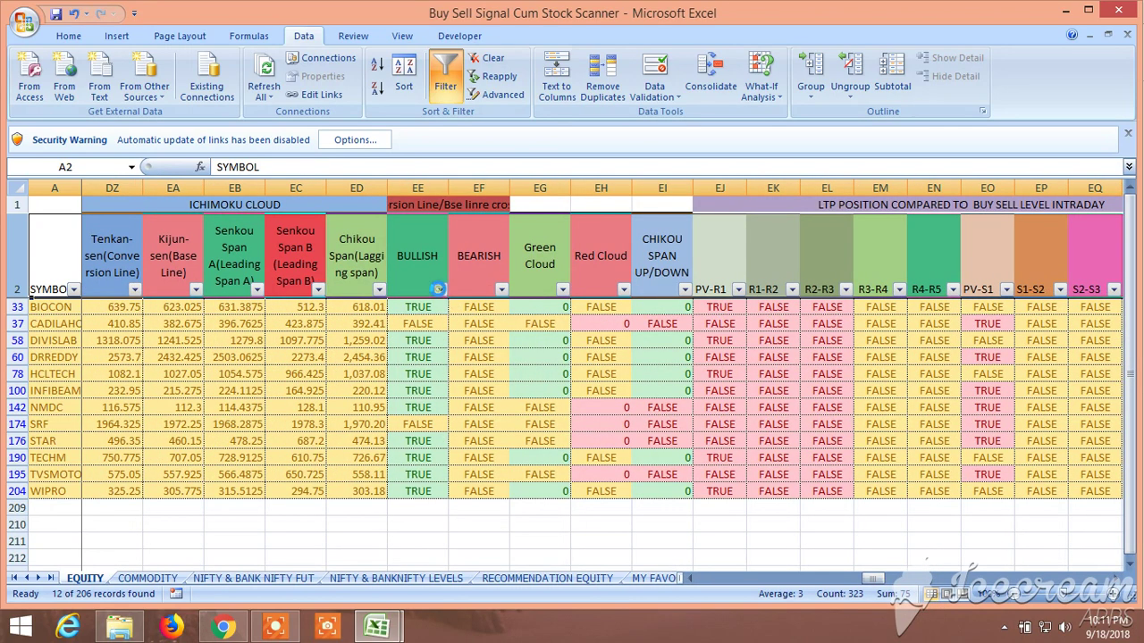
left_click(441, 290)
left_click(307, 450)
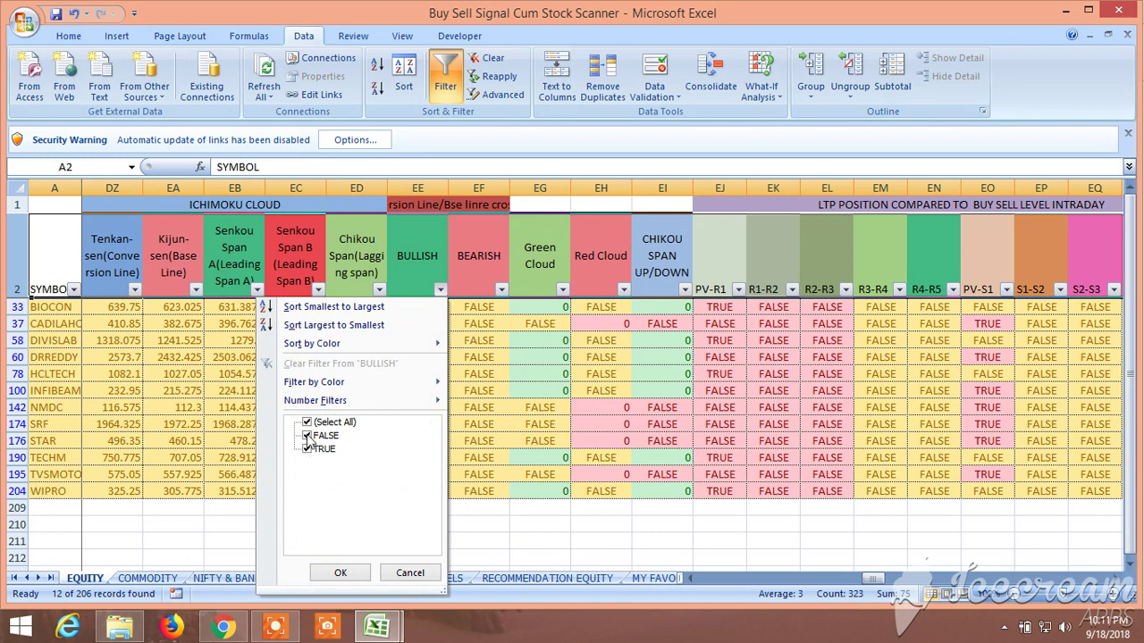
left_click(306, 436)
left_click(340, 572)
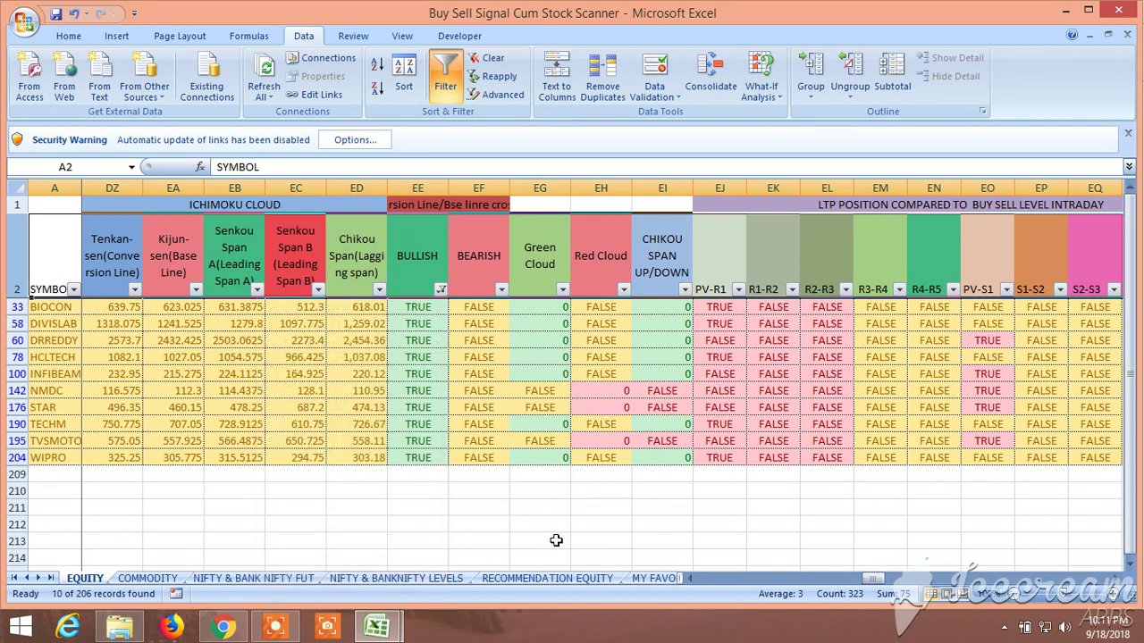
- Compare the Tenkan-sen and Kijun-sen values of BIOCON and DIVISLAB in the Ichimoku Cloud section
left_click(365, 308)
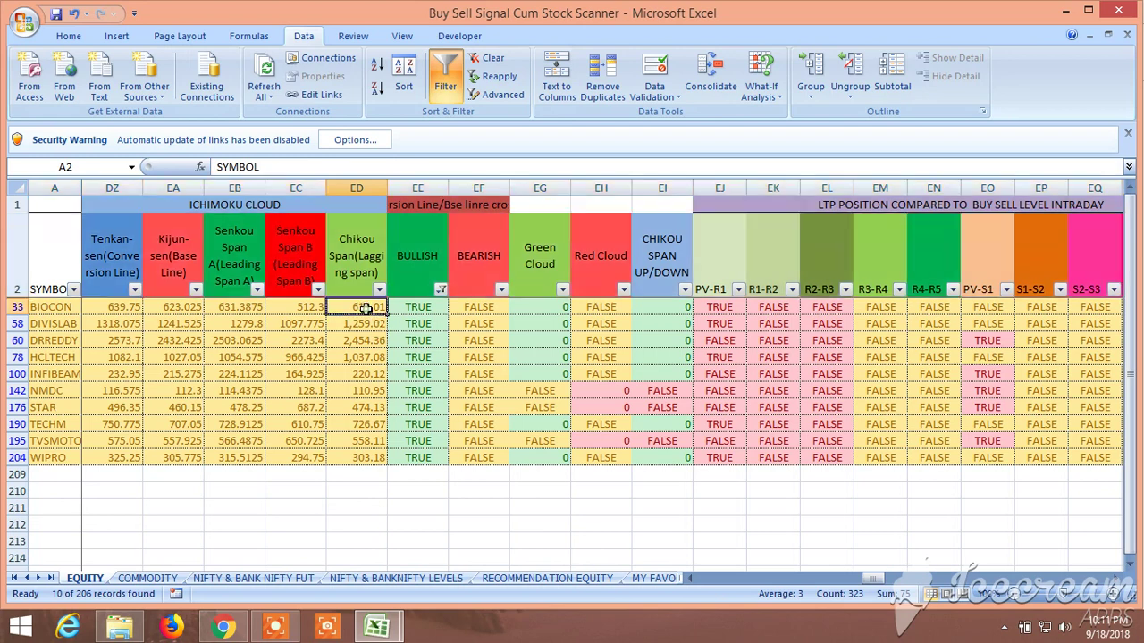
left_click(51, 307)
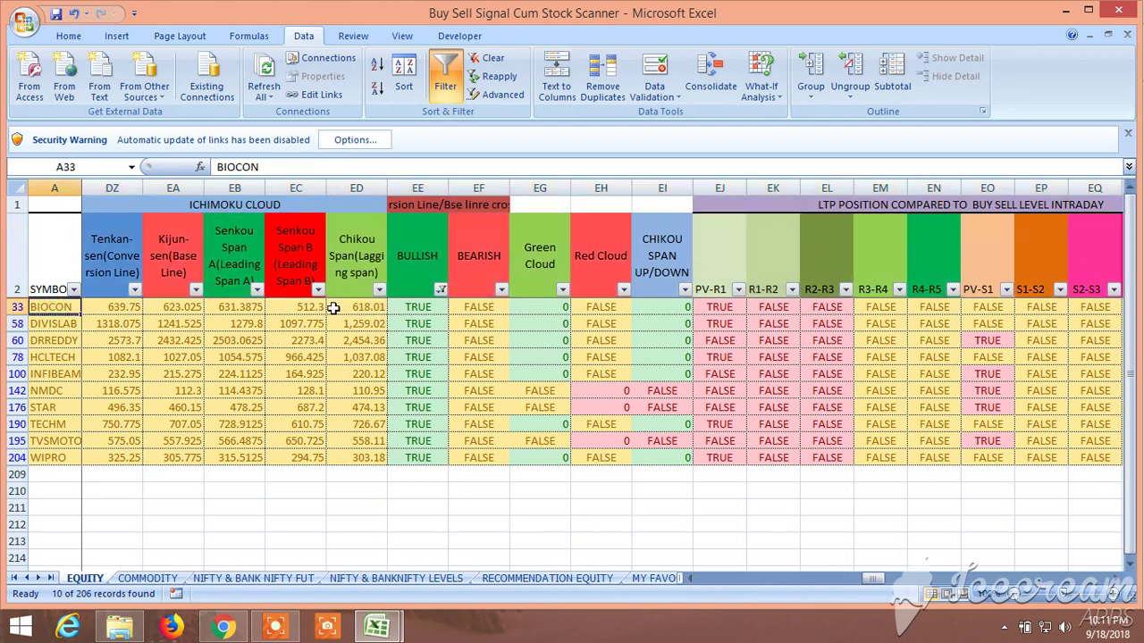
left_click(116, 309)
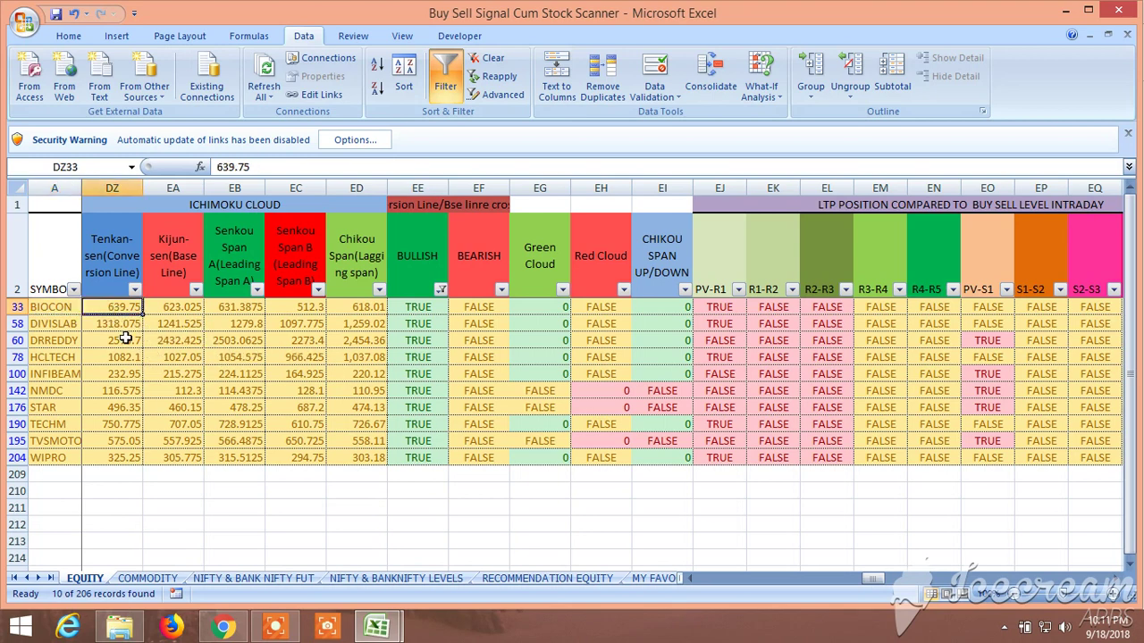
left_click(175, 308)
left_click(130, 306)
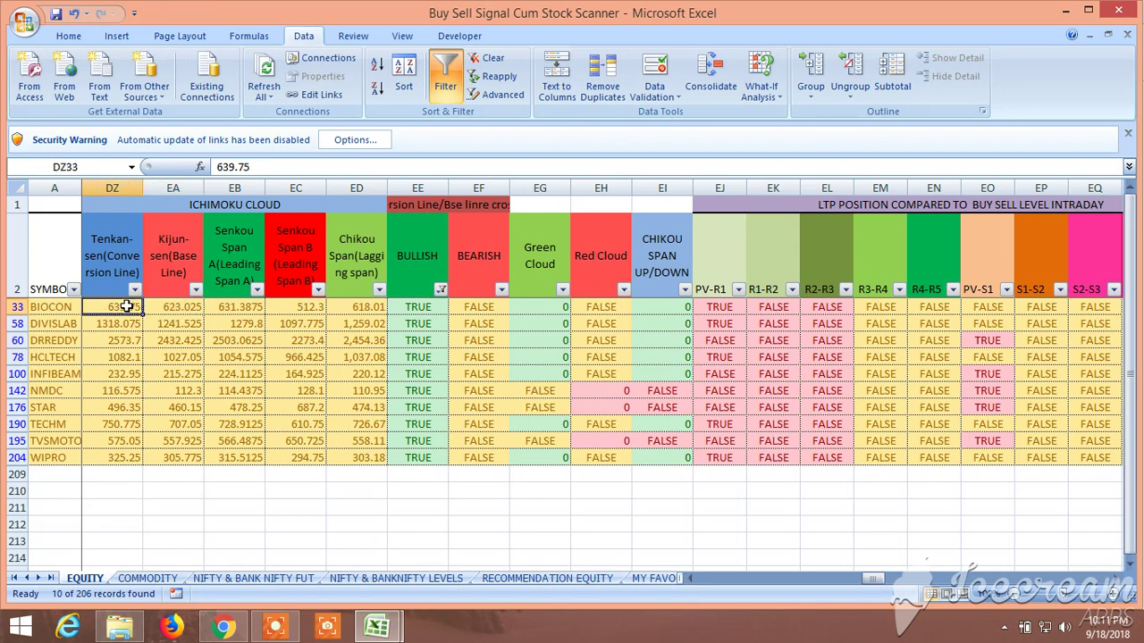
left_click(175, 308)
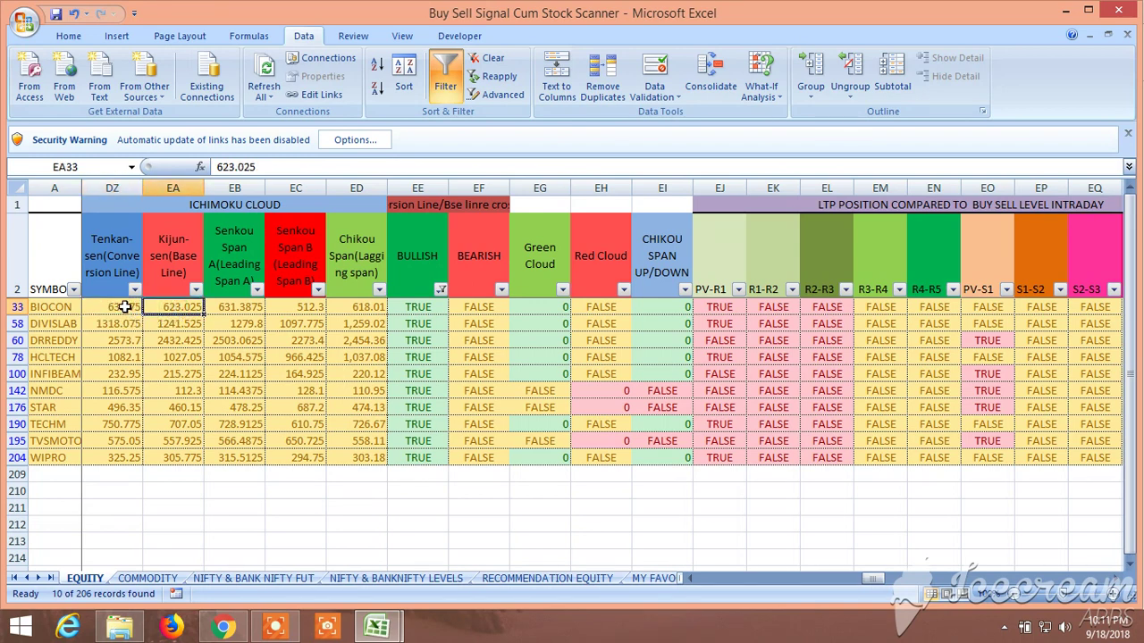
left_click(125, 305)
left_click(135, 325)
left_click(161, 325)
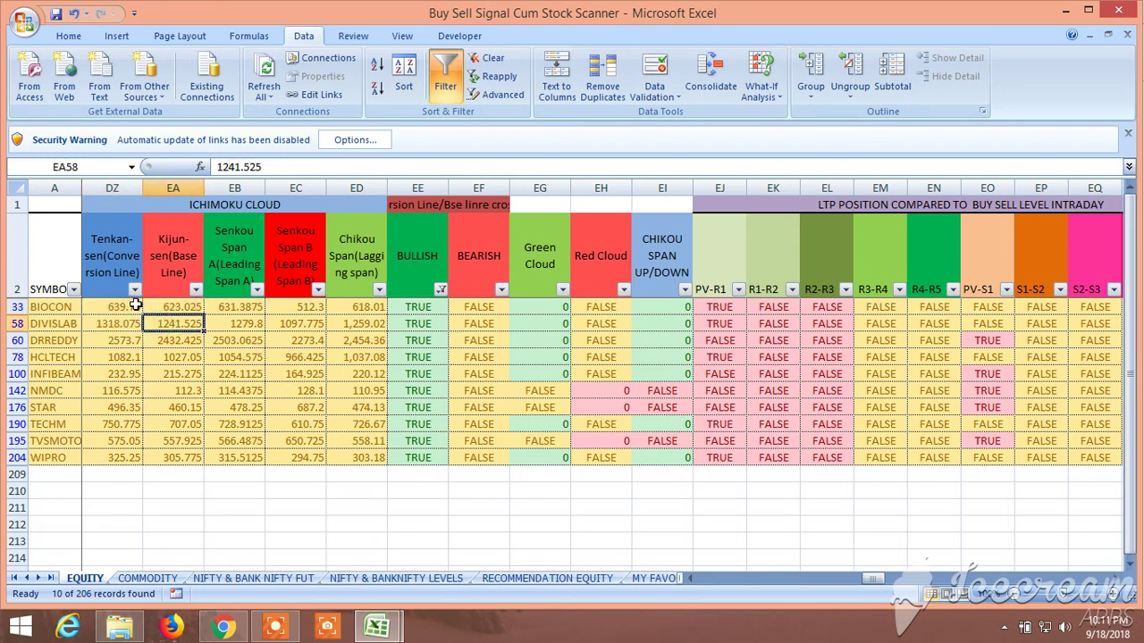
left_click(134, 306)
left_click(175, 307)
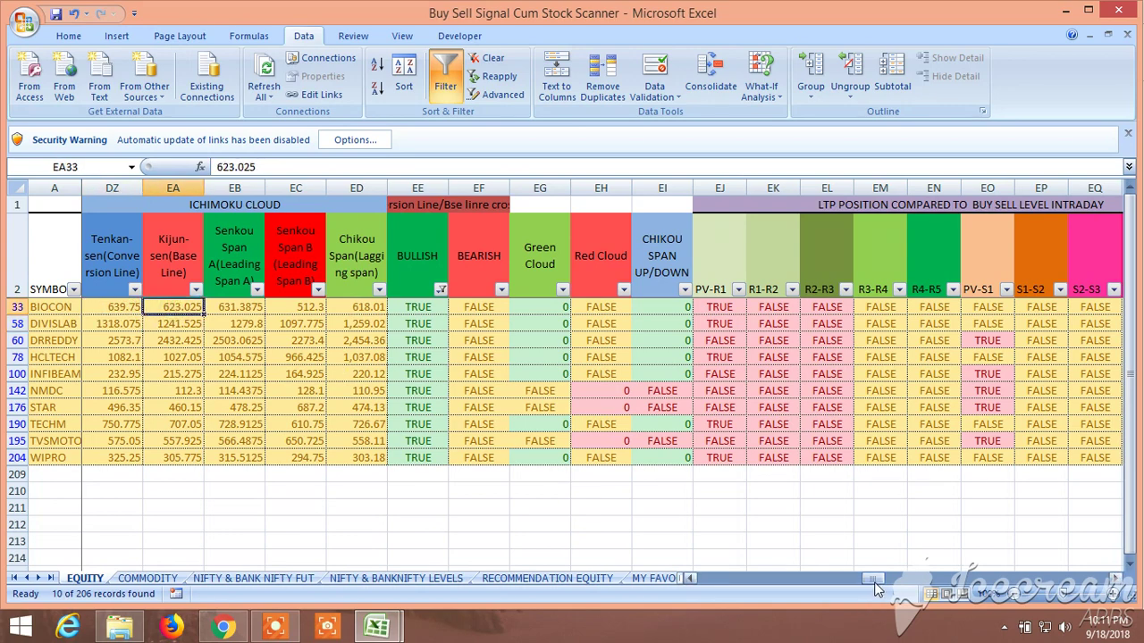
- Filter the LTP>LRF column to show only 0, and select BIOCON's linear regression forecast
left_click_drag(877, 582, 853, 600)
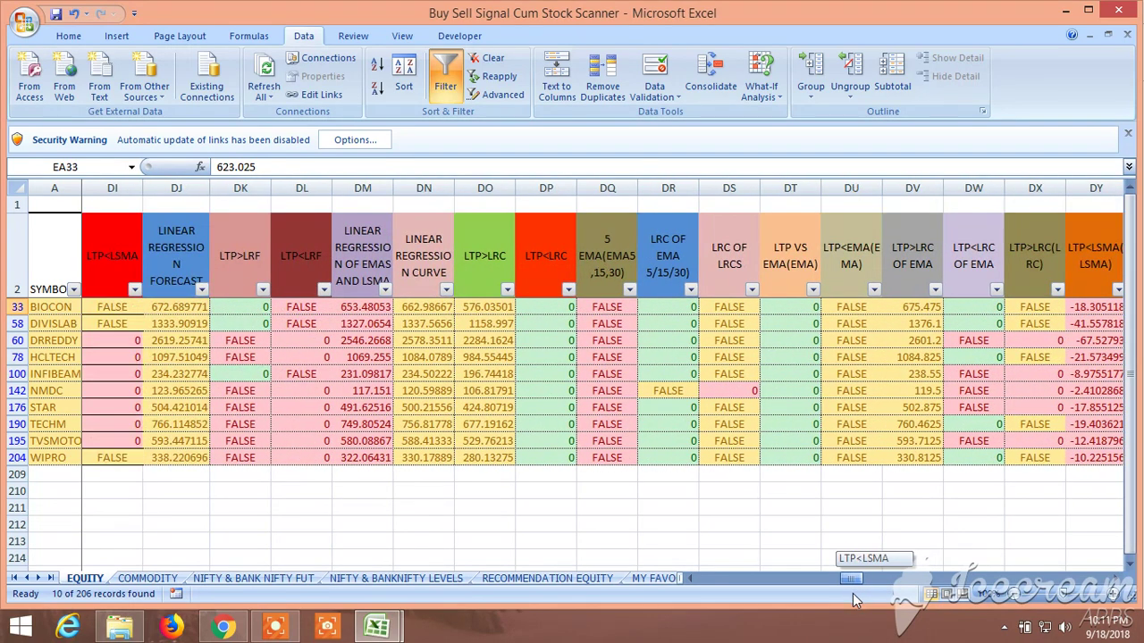
left_click_drag(852, 594, 849, 595)
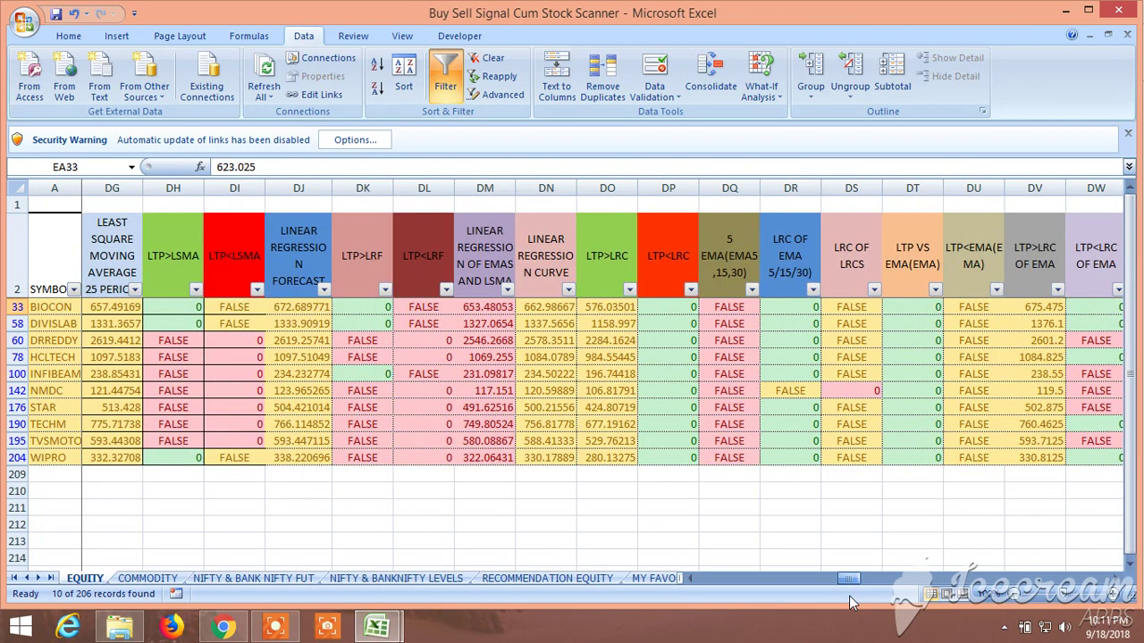
left_click(385, 291)
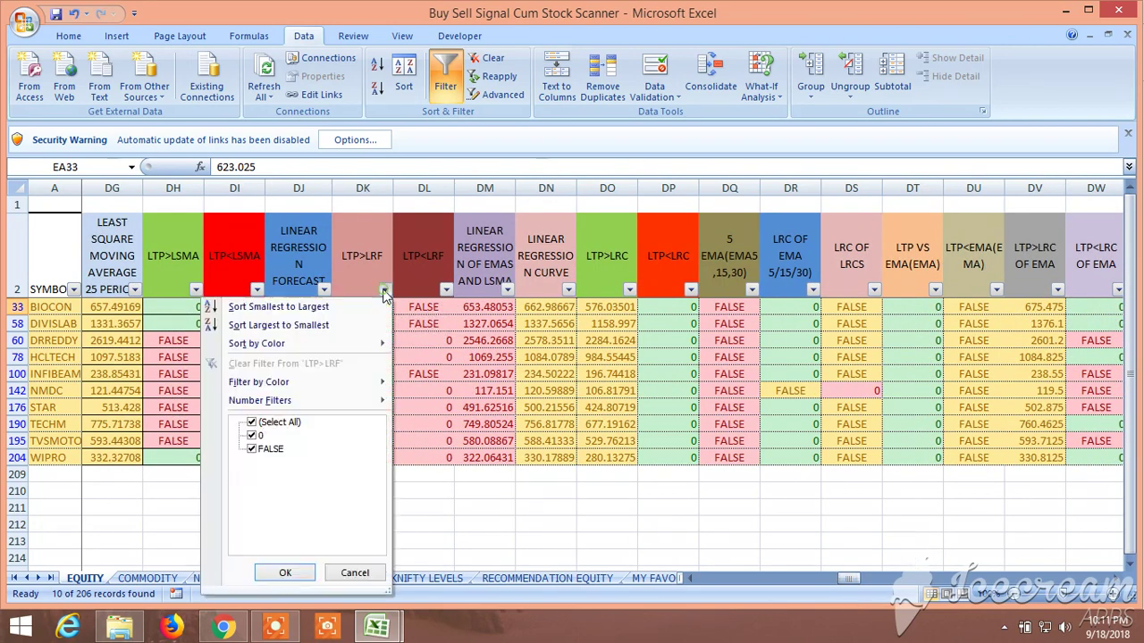
left_click(258, 454)
left_click(254, 450)
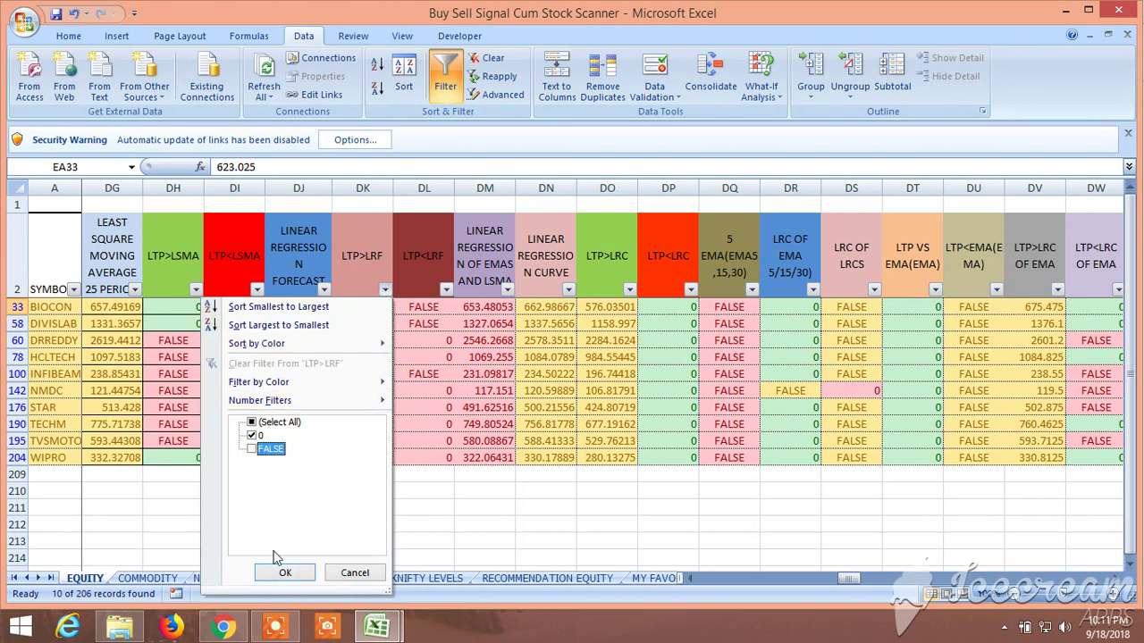
left_click(286, 573)
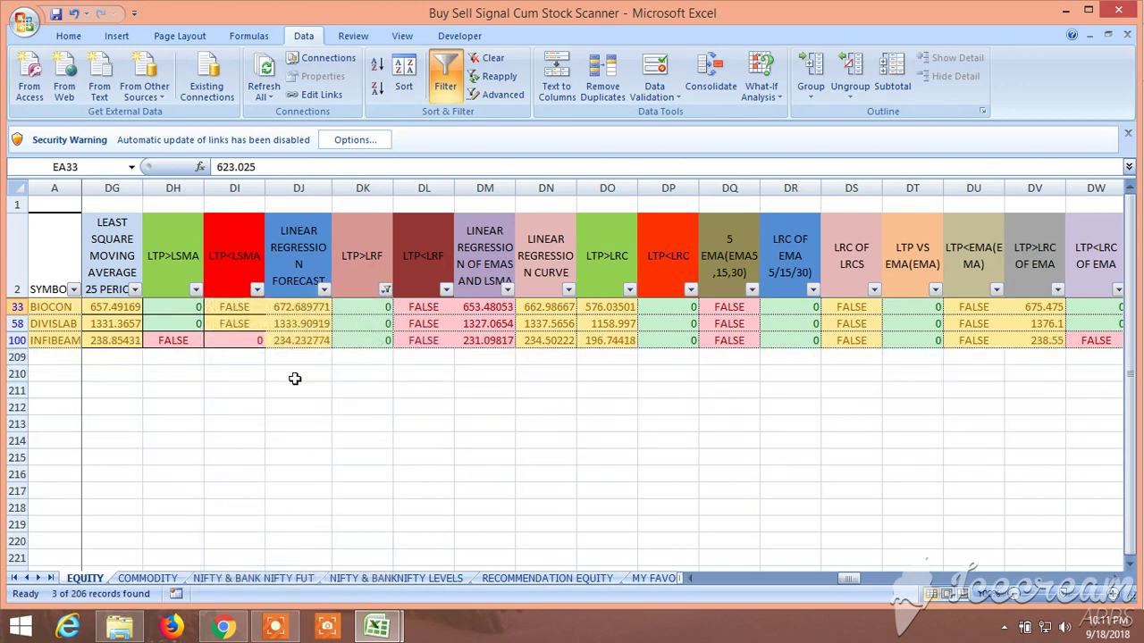
left_click(307, 306)
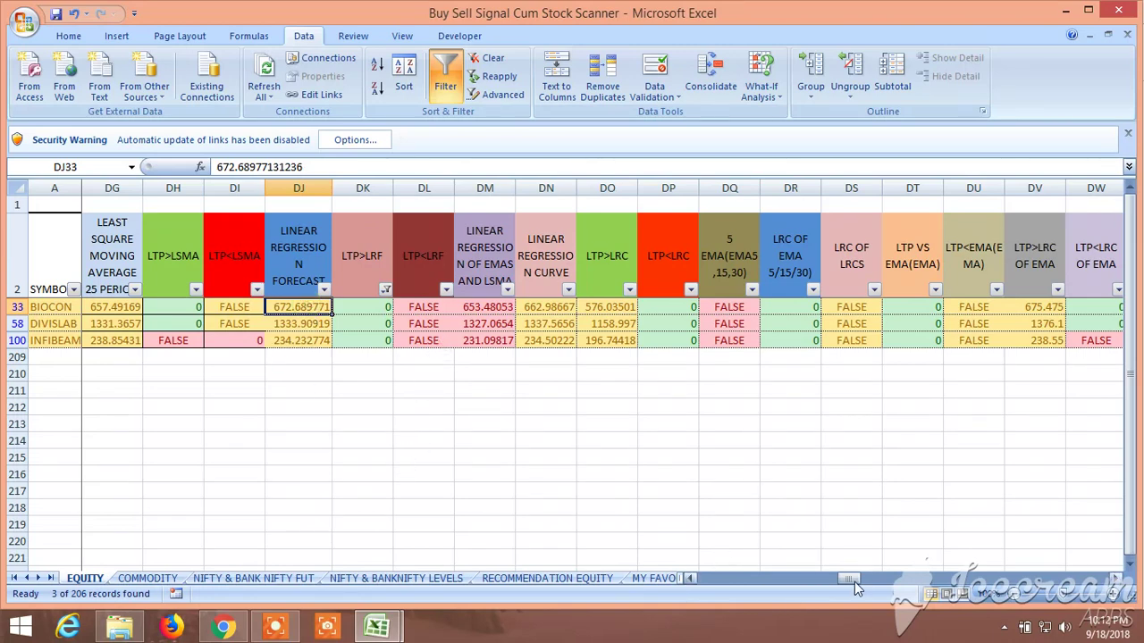
- Filter the LTP>LSMA column to show only 0, and select BIOCON's 25-period least square moving average
left_click_drag(856, 580, 850, 582)
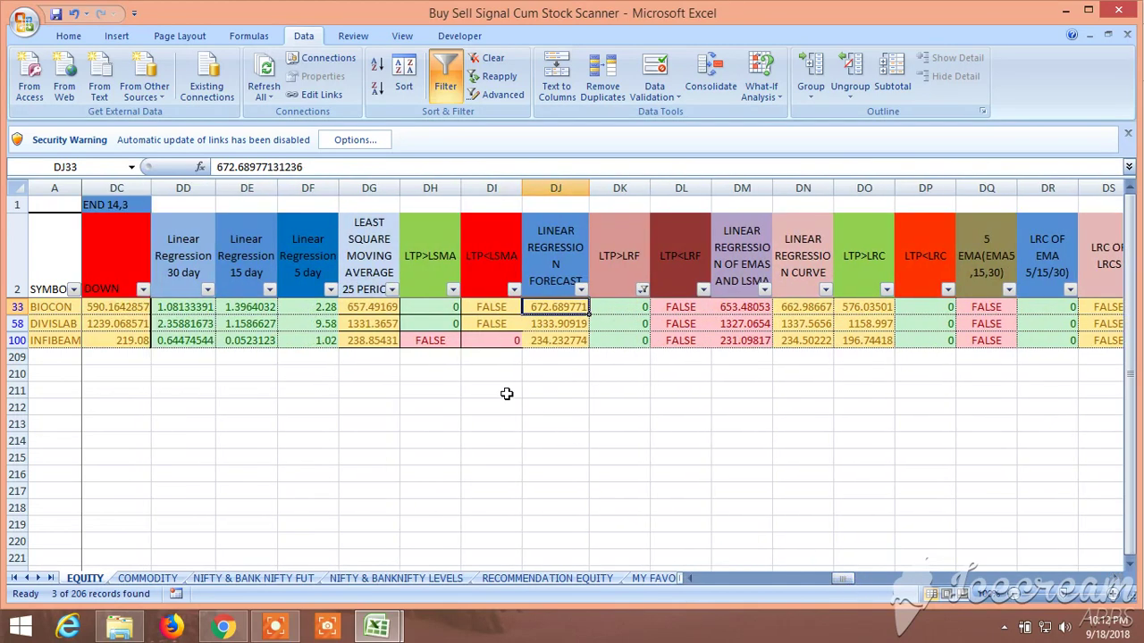
left_click(453, 291)
left_click(320, 448)
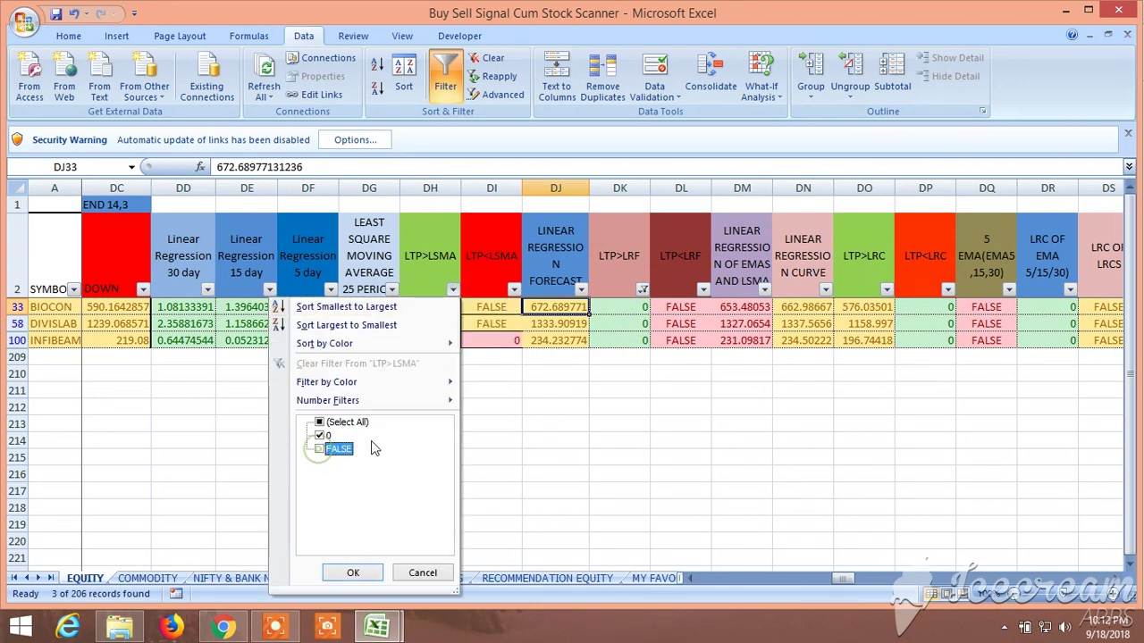
left_click(362, 577)
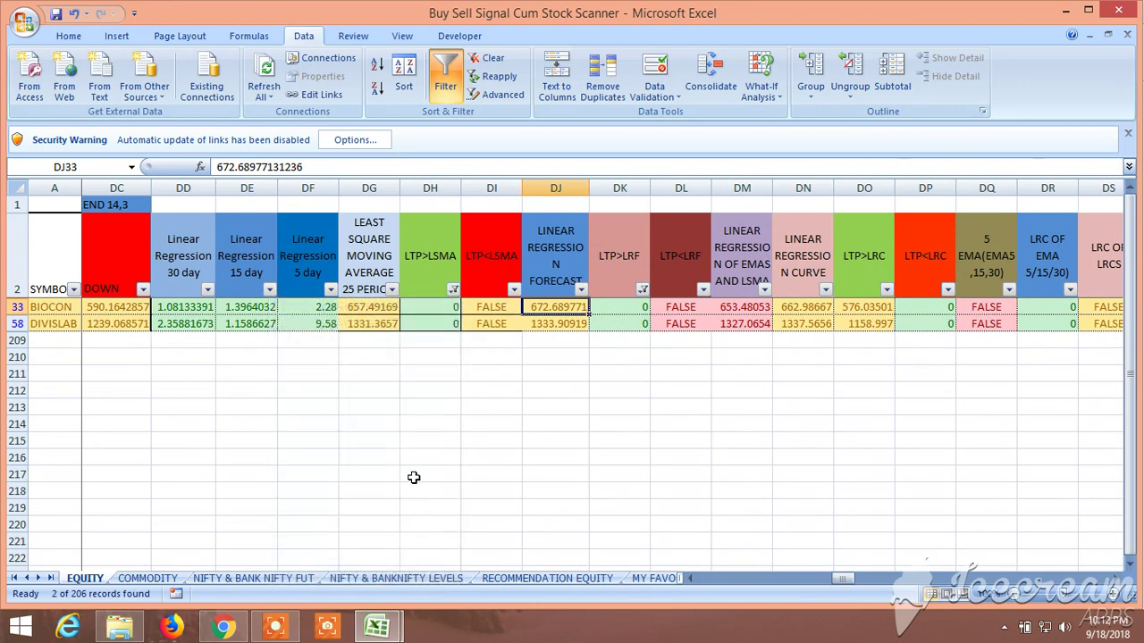
left_click(372, 308)
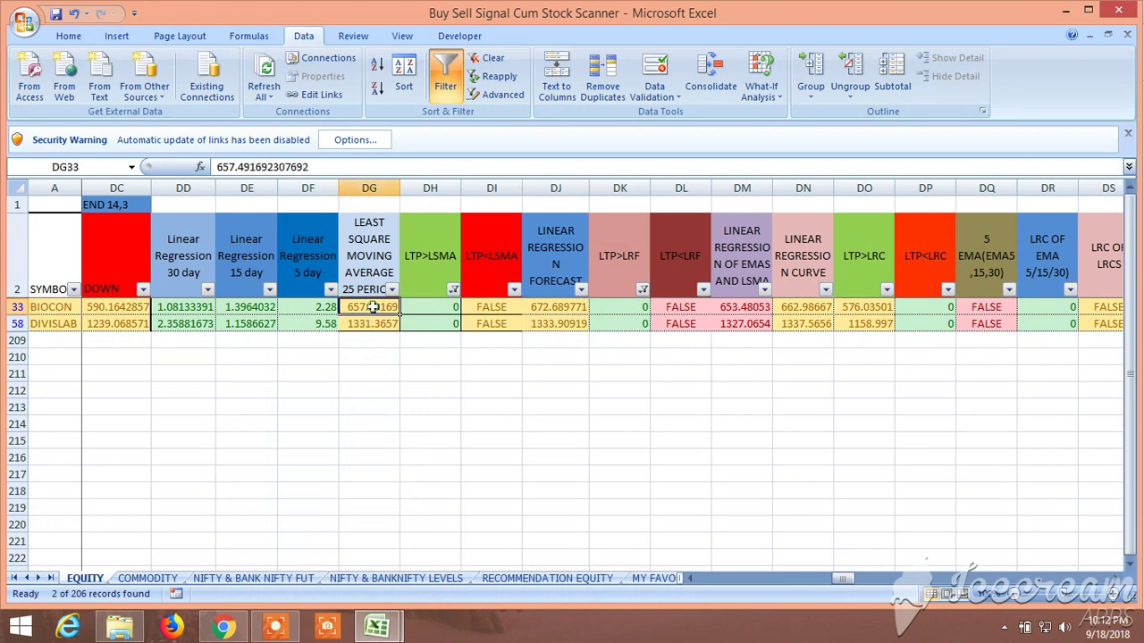
- Check BIOCON's linear regression forecast and 25-period least square moving average against its one-day weighted close
left_click(544, 307)
left_click(374, 307)
left_click_drag(845, 580, 826, 583)
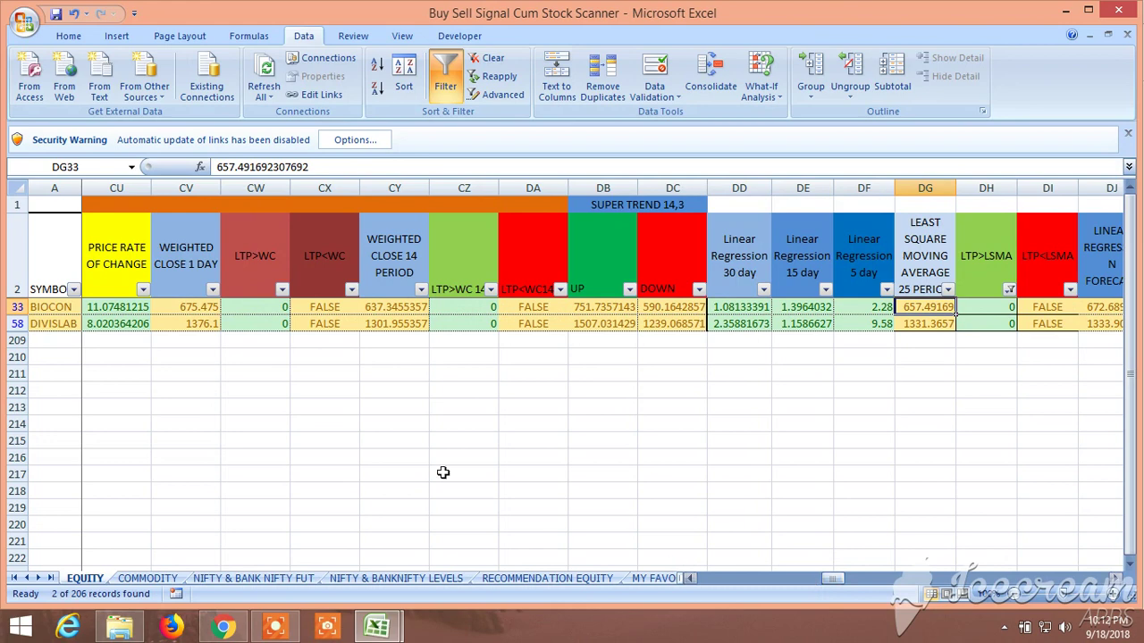
left_click(203, 308)
key("ctrl+c")
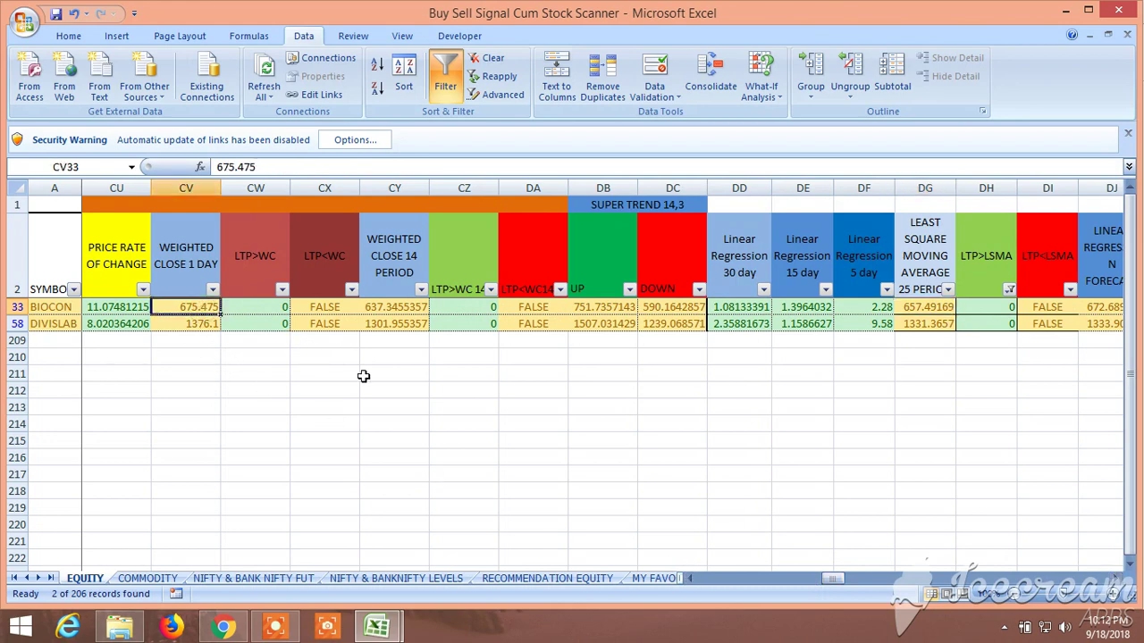
- Compare the 14-period weighted close values of BIOCON and DIVISLAB
left_click(396, 308)
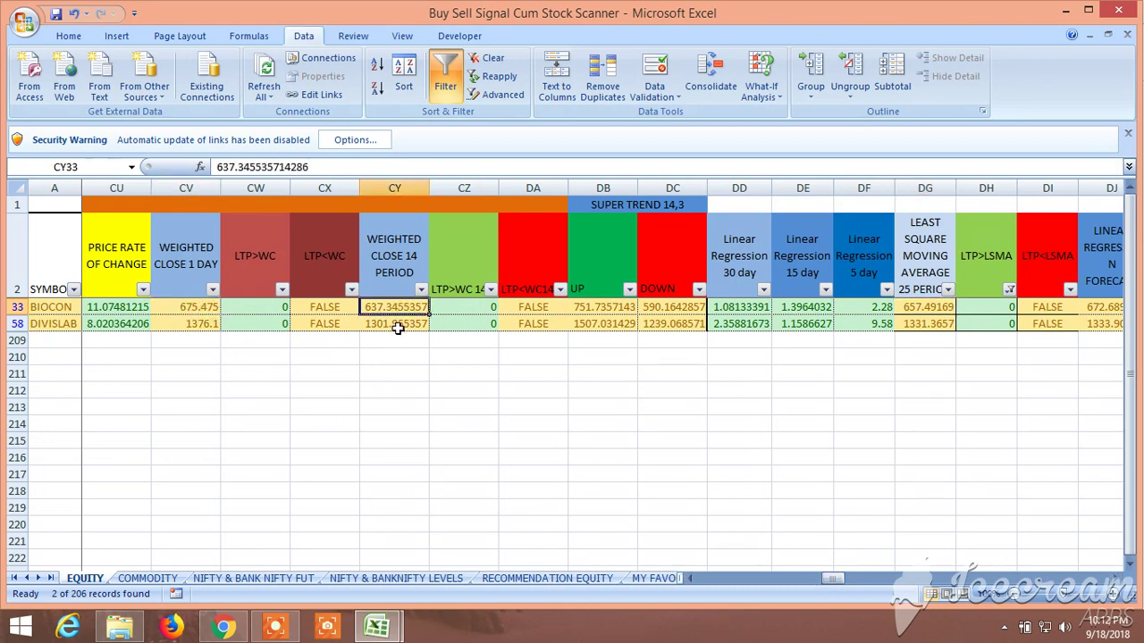
left_click(396, 324)
left_click(396, 307)
left_click(396, 324)
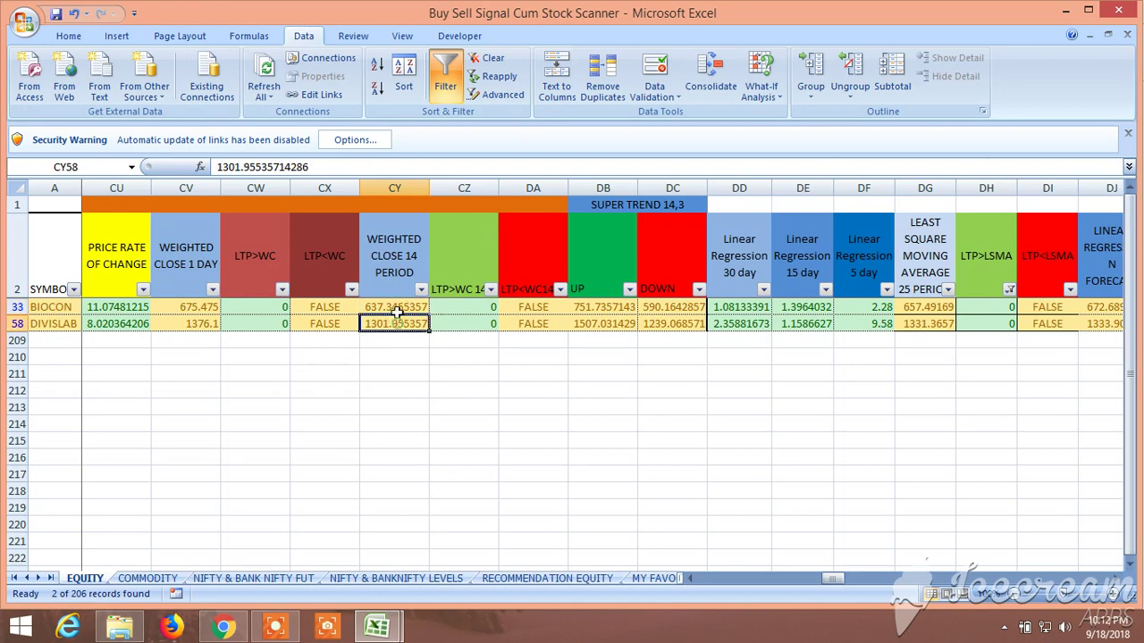
left_click(396, 308)
left_click(395, 324)
left_click(396, 308)
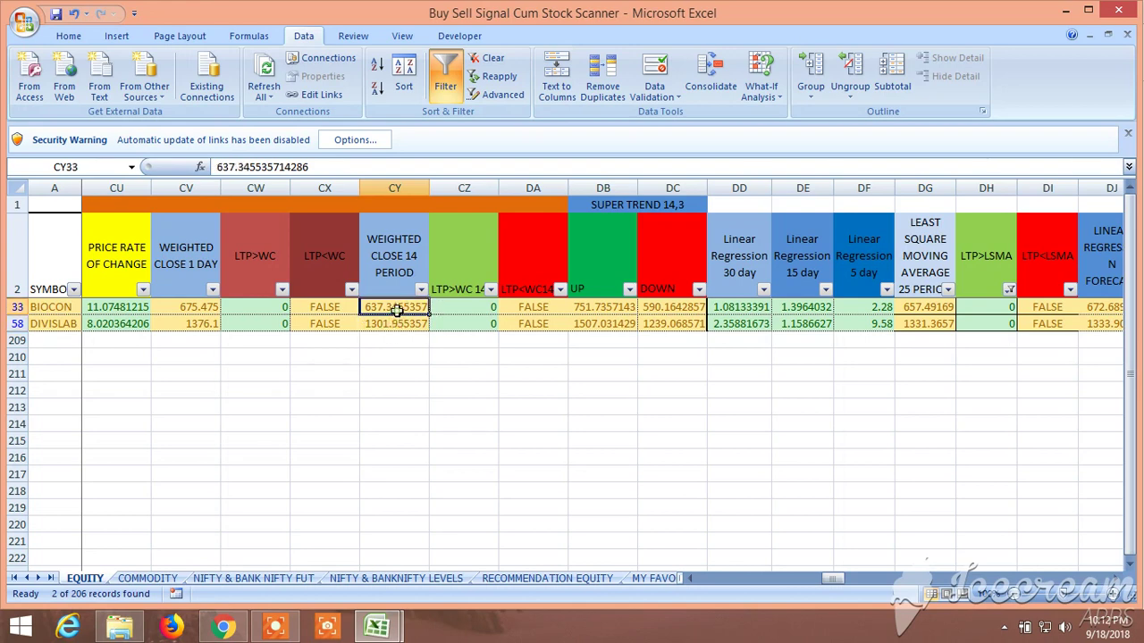
left_click(396, 323)
left_click(396, 308)
left_click(396, 323)
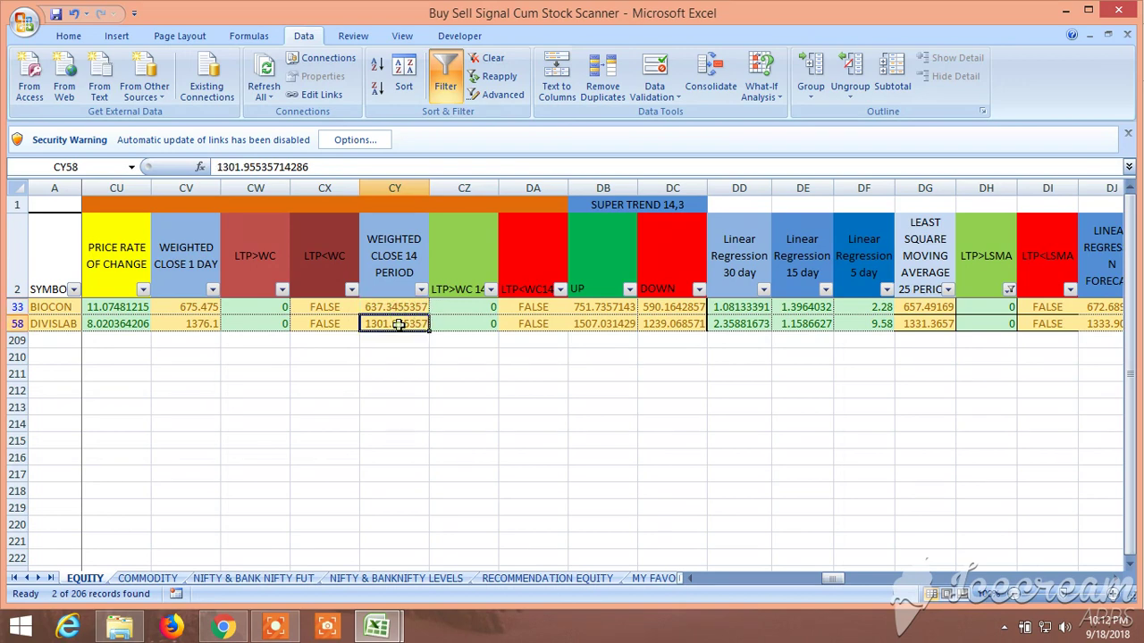
left_click(406, 308)
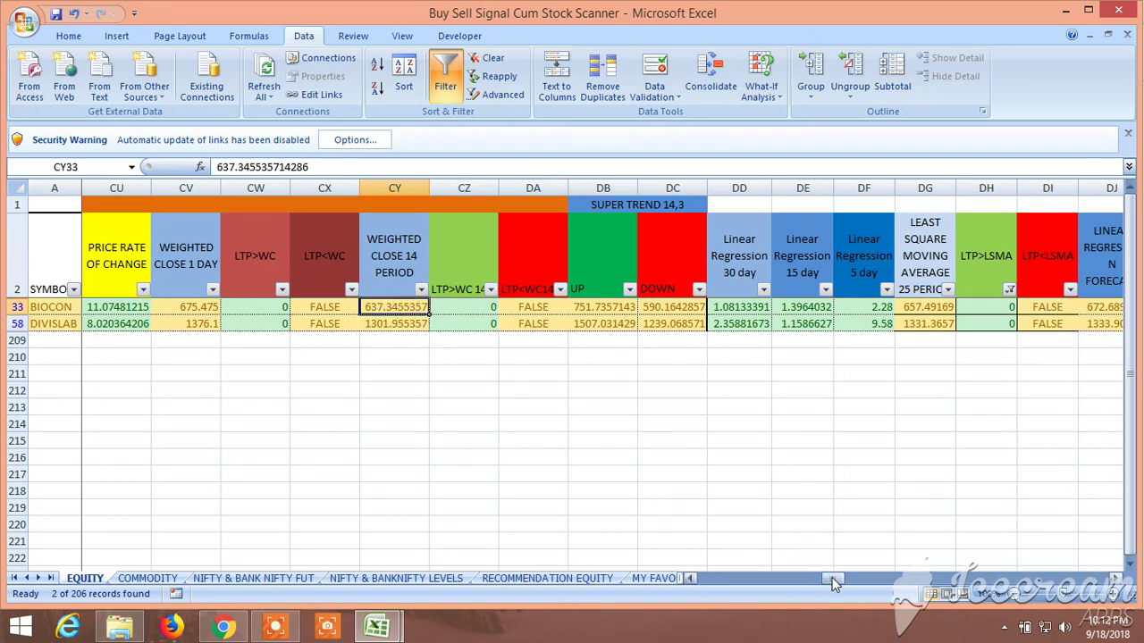
- Examine BIOCON's 20-day price channel upper band and its LTP CLOSE TO UPPER BAND OF PC signal
left_click_drag(832, 579, 763, 598)
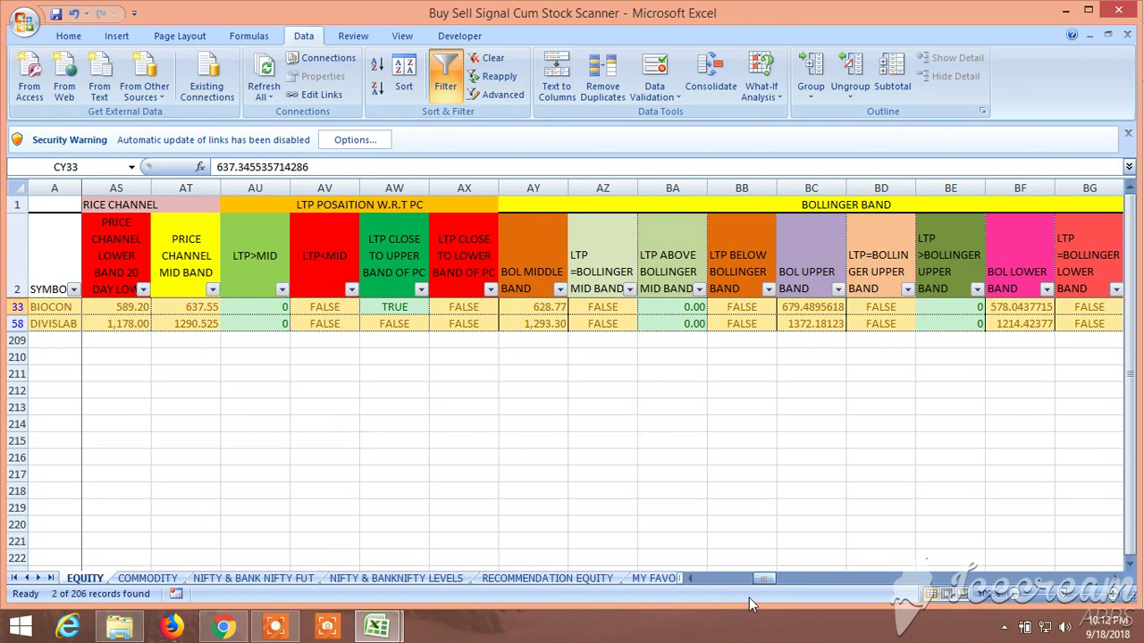
left_click(396, 309)
left_click(57, 307)
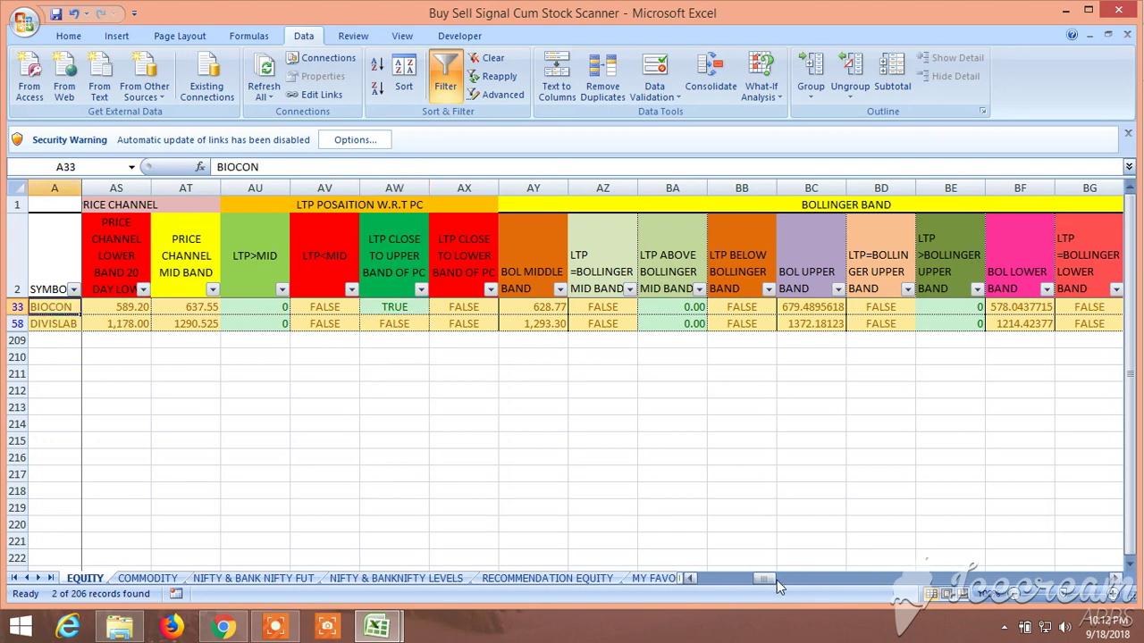
left_click_drag(771, 580, 759, 580)
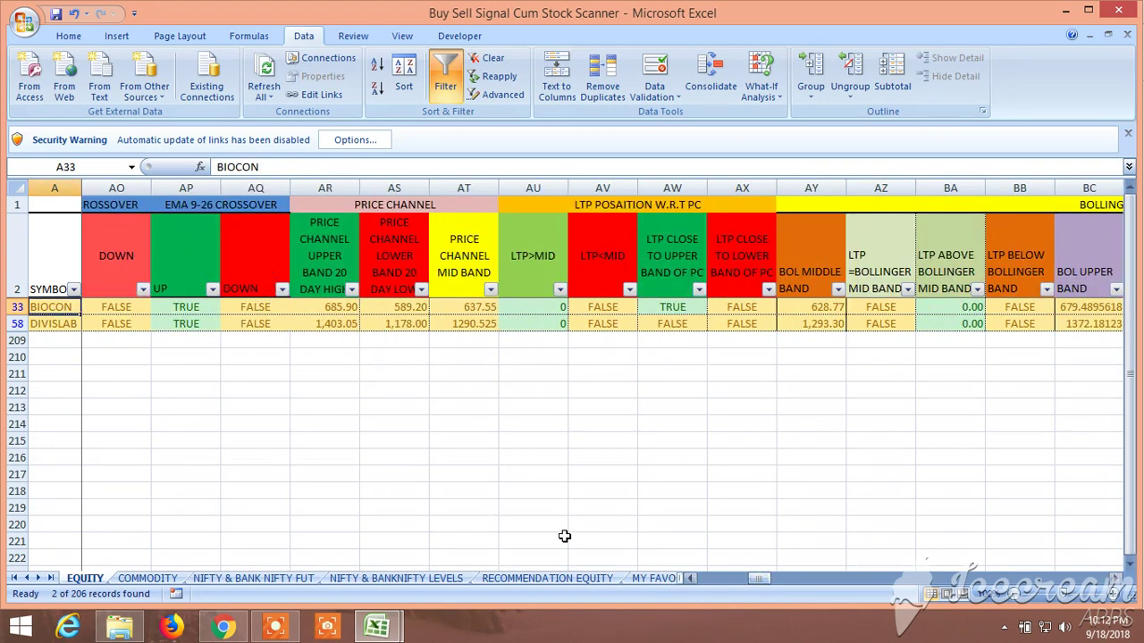
left_click(339, 309)
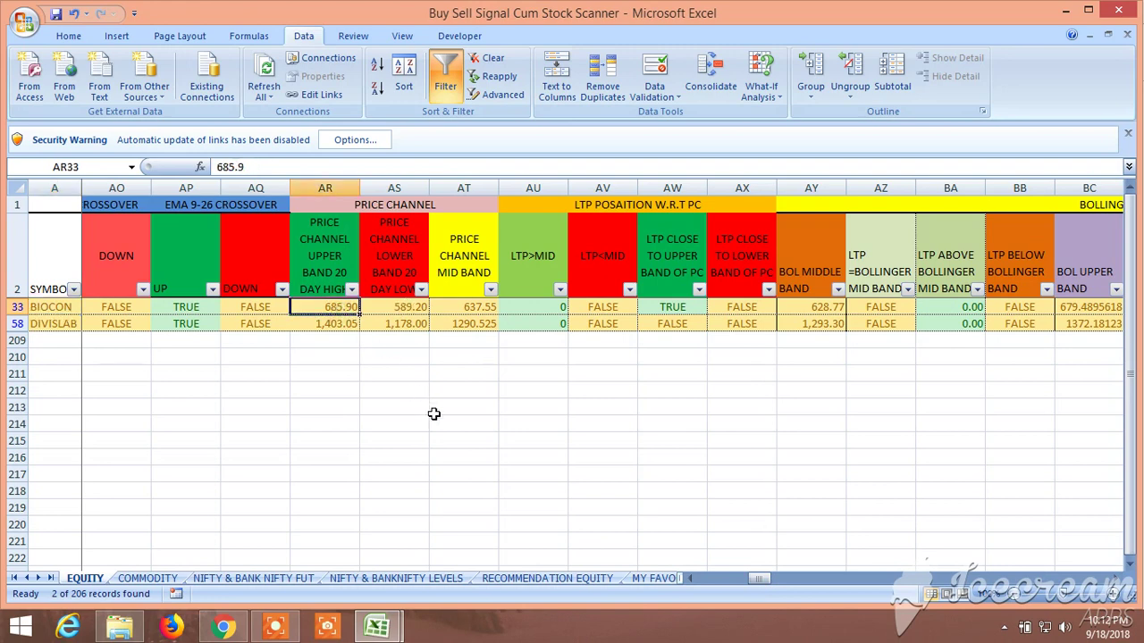
left_click(670, 306)
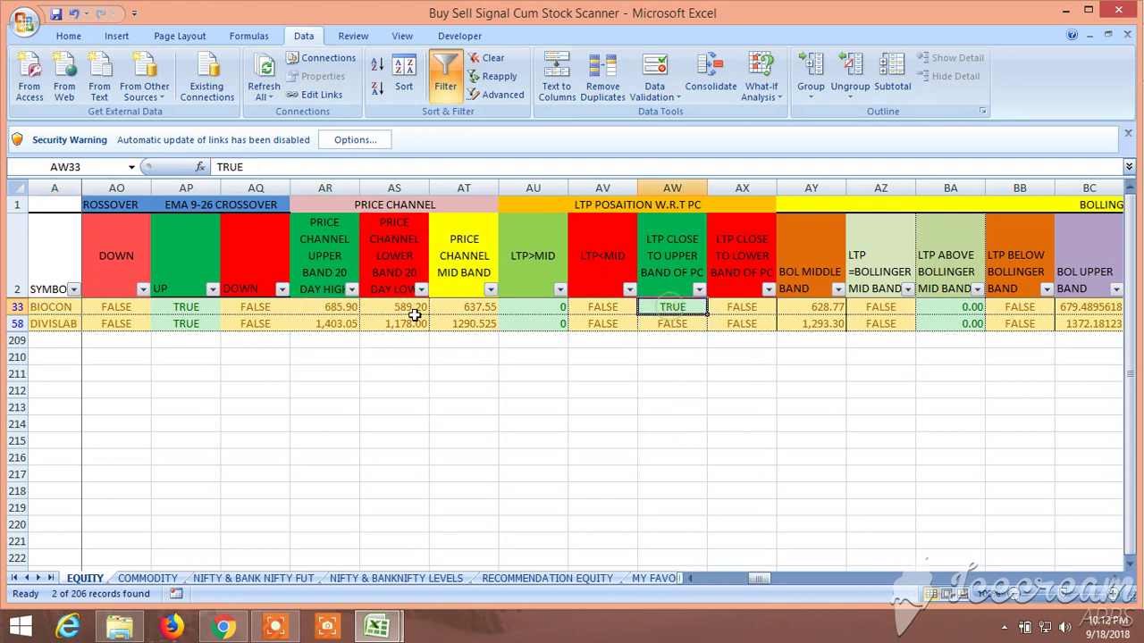
left_click(337, 307)
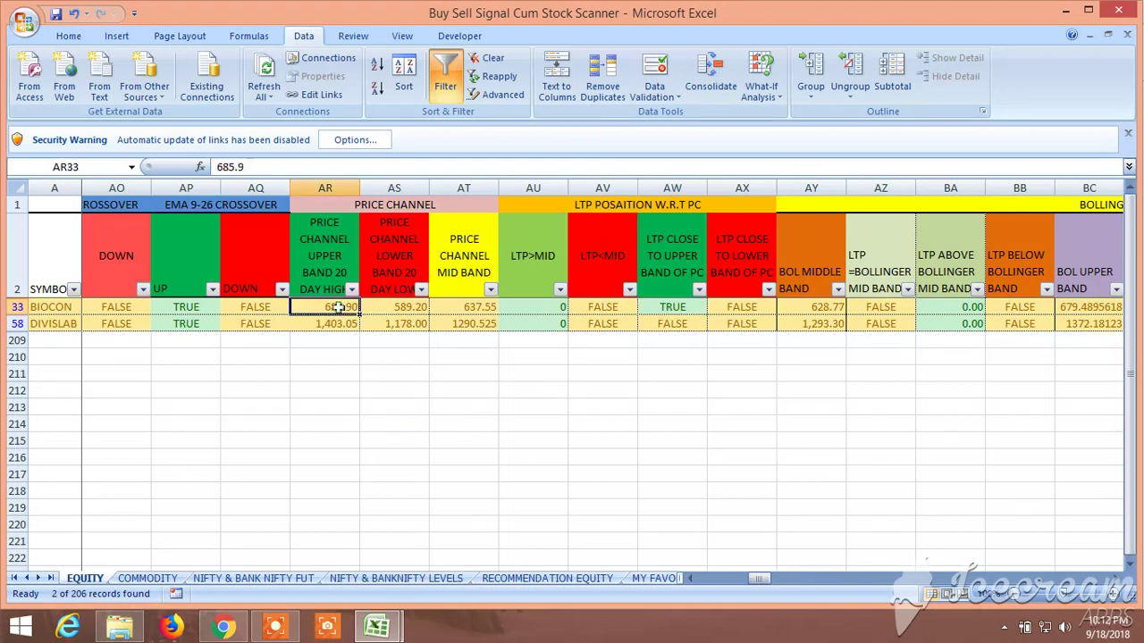
left_click(663, 303)
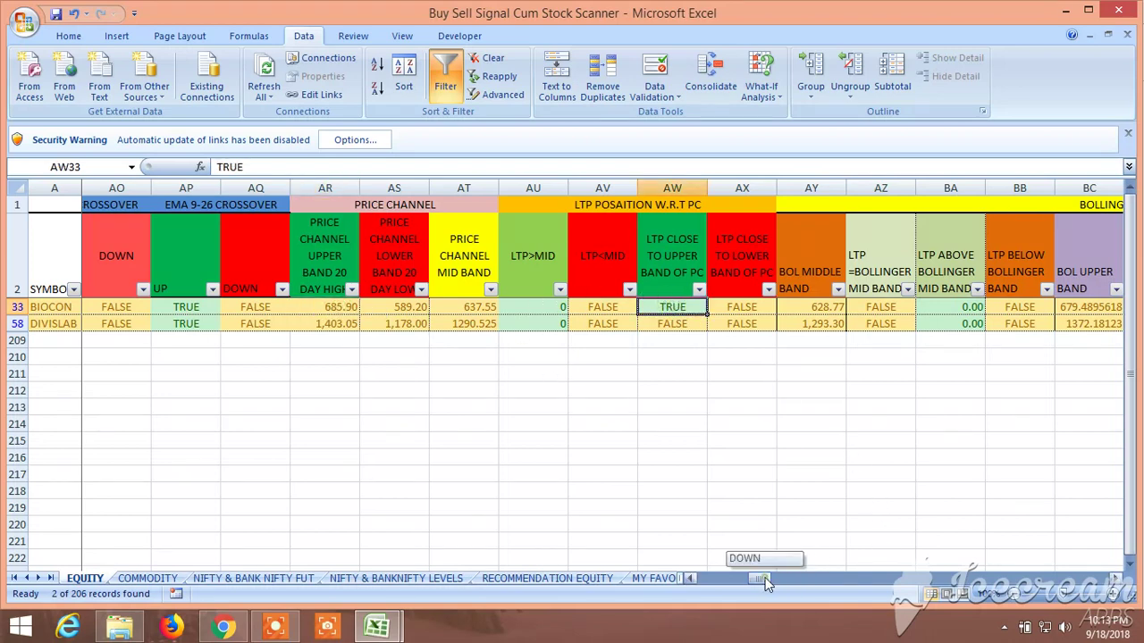
- Review the intraday levels and last prices on the EQUITY sheet, and the Fibonacci levels on the NIFTY & BANKNIFTY LEVELS sheet
left_click_drag(762, 581, 715, 587)
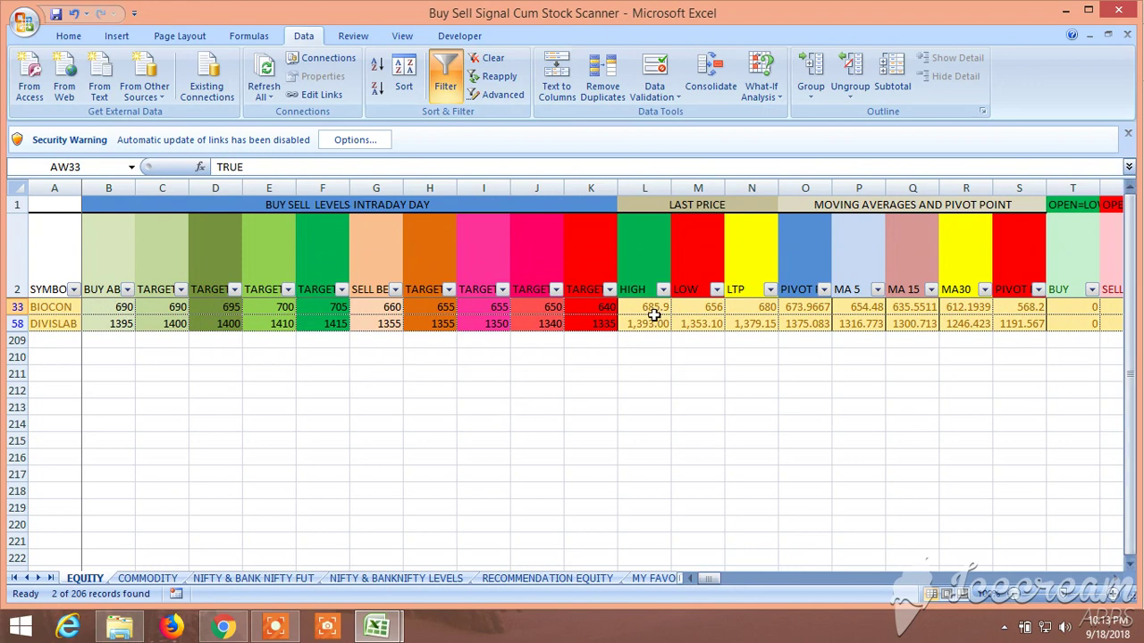
left_click(425, 579)
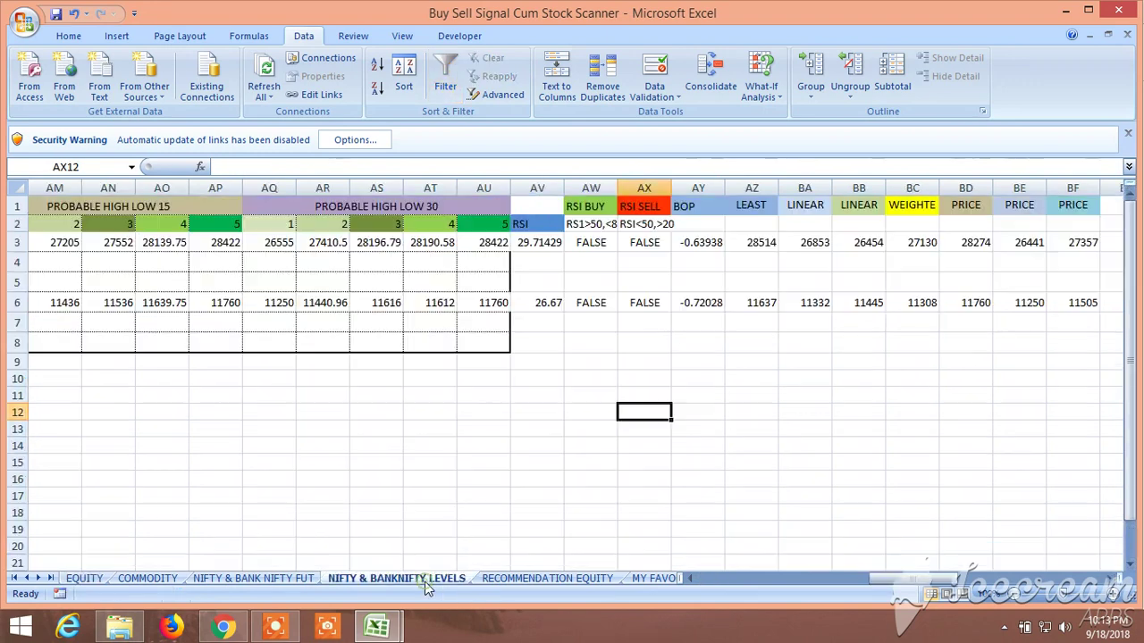
left_click_drag(883, 590, 826, 579)
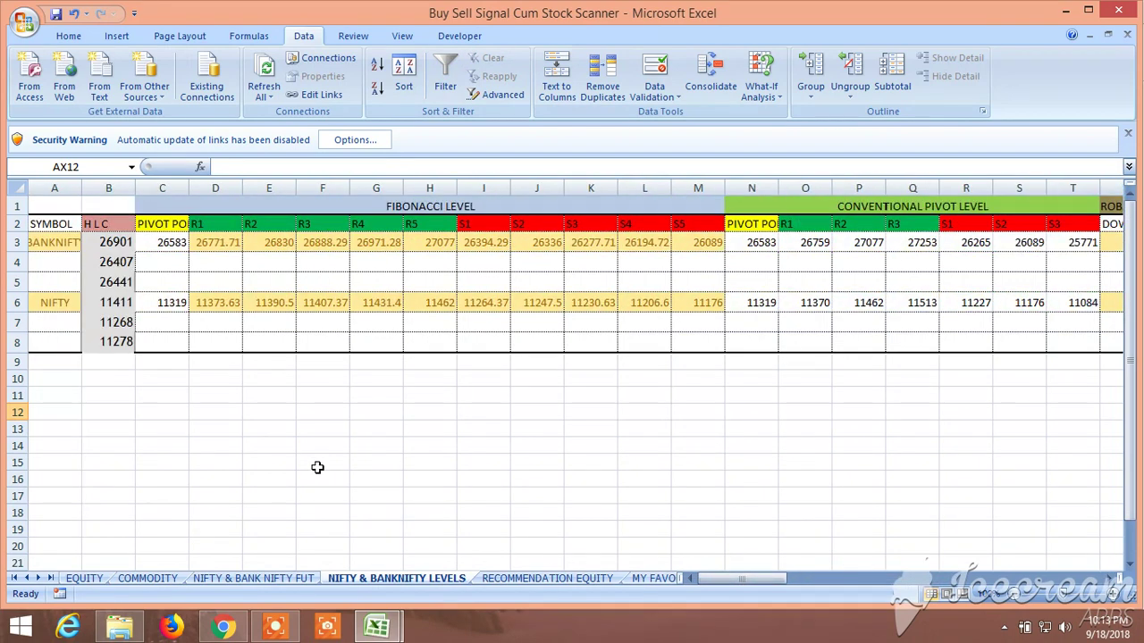
- View the Biocon daily chart on Investing.com in Chrome, and return to the EQUITY sheet in Excel
left_click(223, 626)
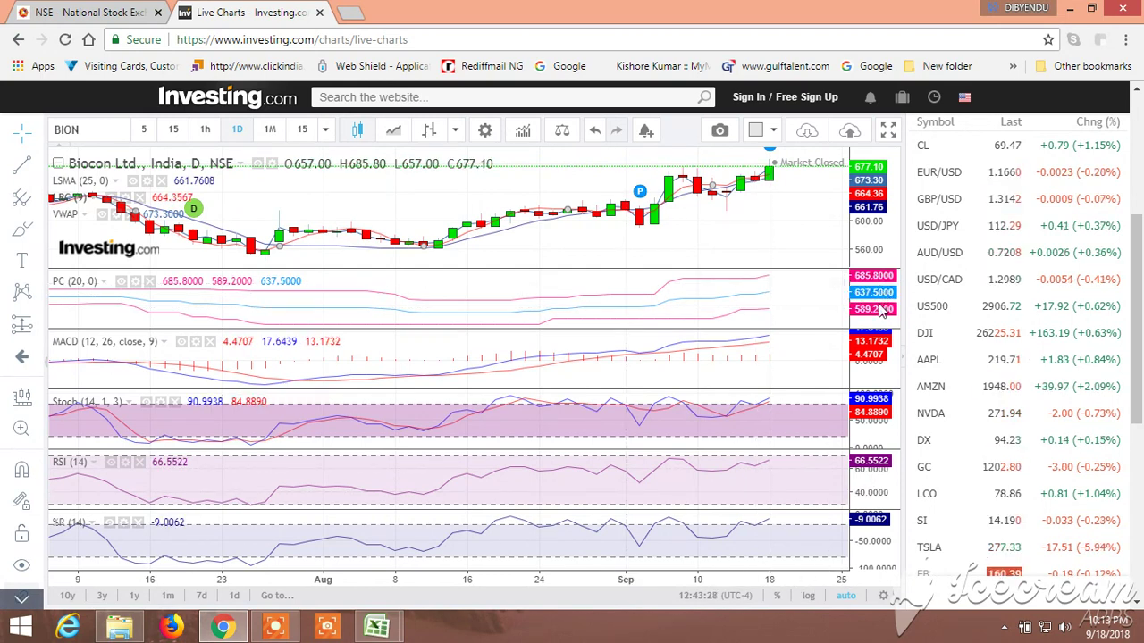
mouse_move(376, 626)
left_click(452, 564)
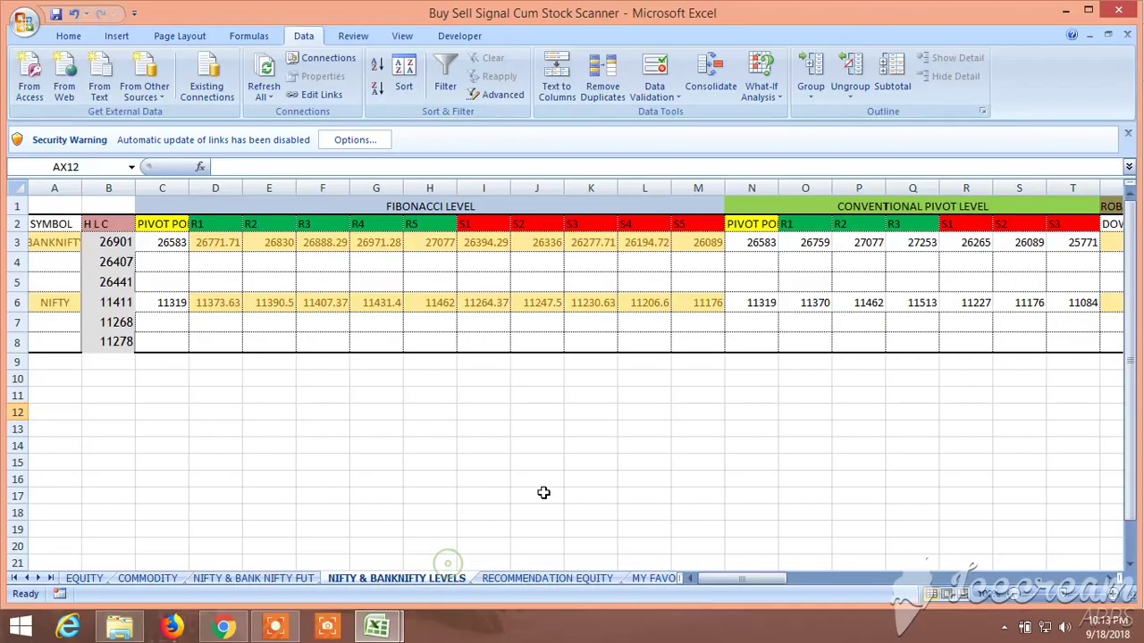
left_click(85, 579)
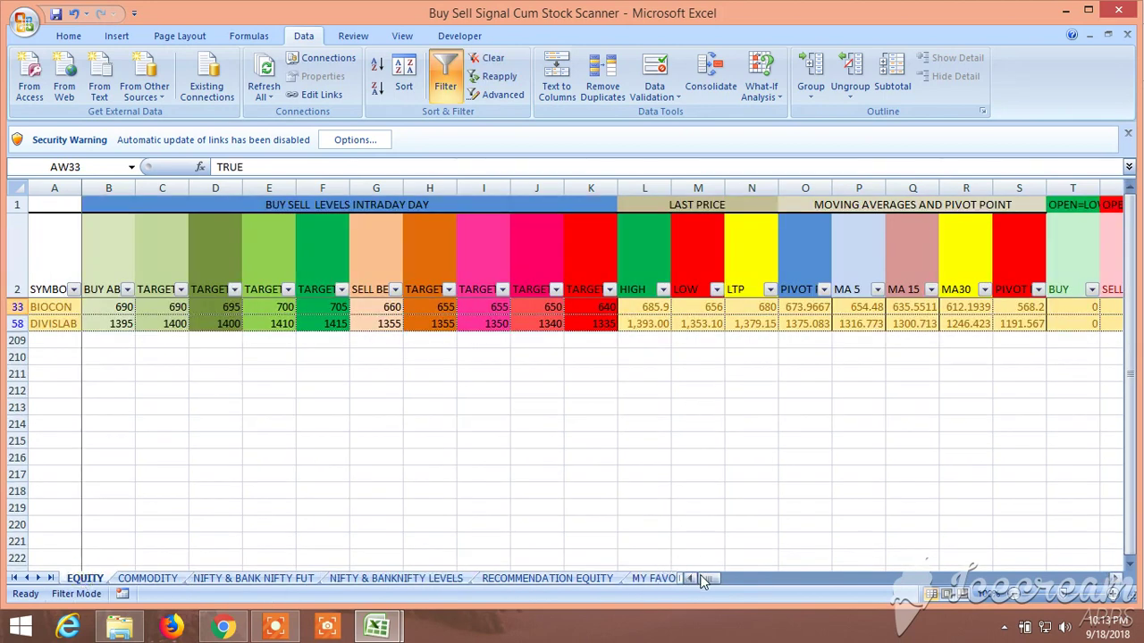
- Switch back to the Investing.com chart in Chrome and examine Biocon's latest candles and 20-day price channel up close
left_click(228, 627)
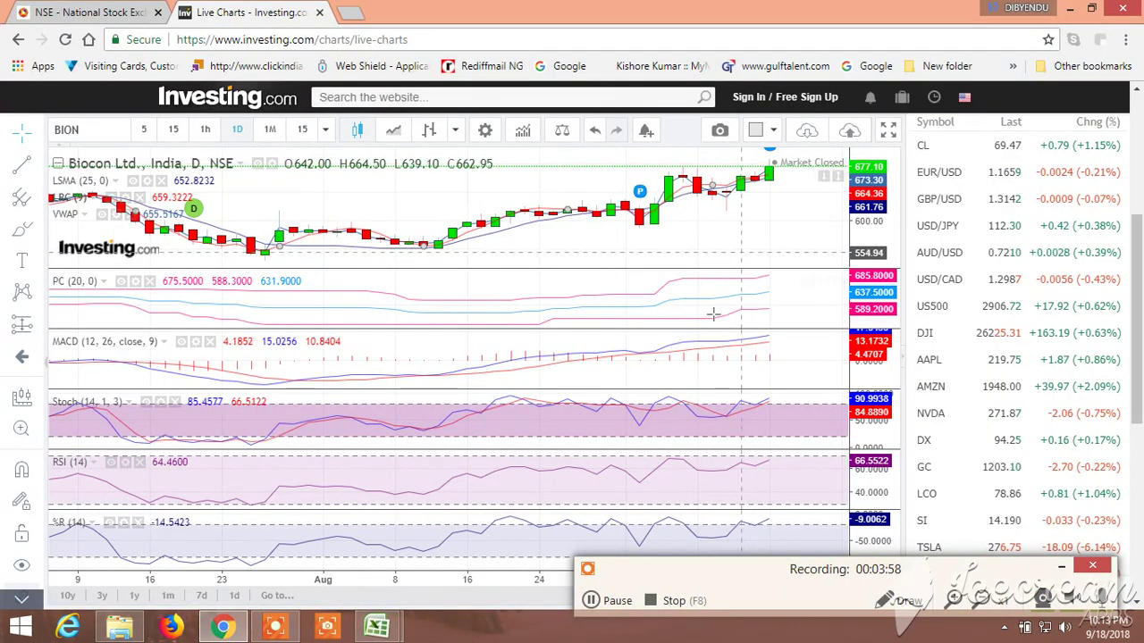
scroll(681, 280, "up", 4)
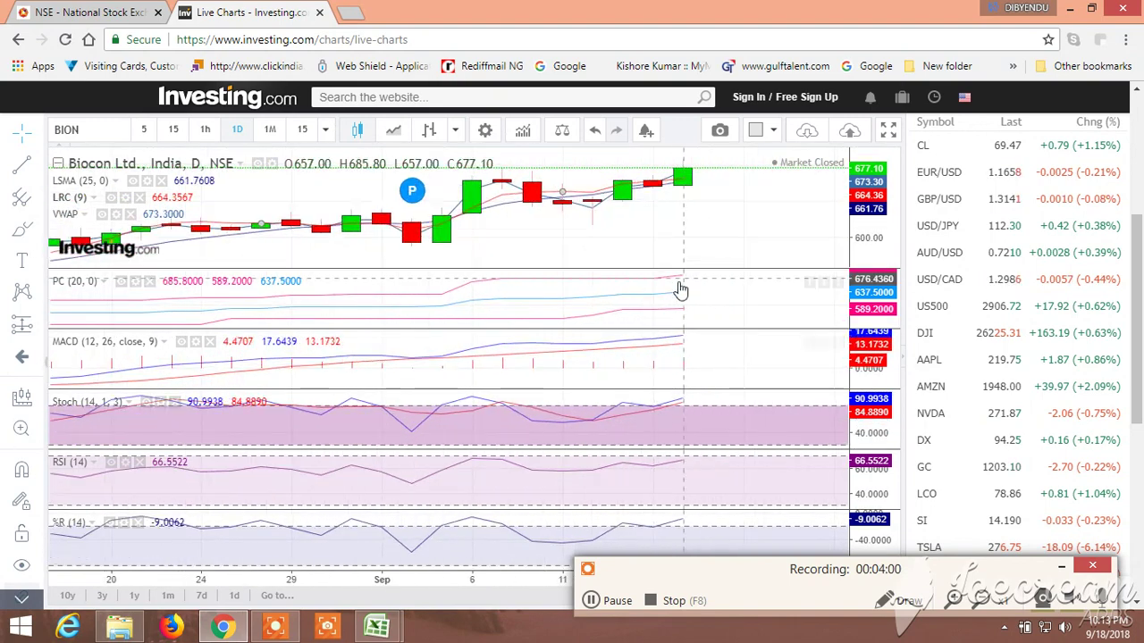